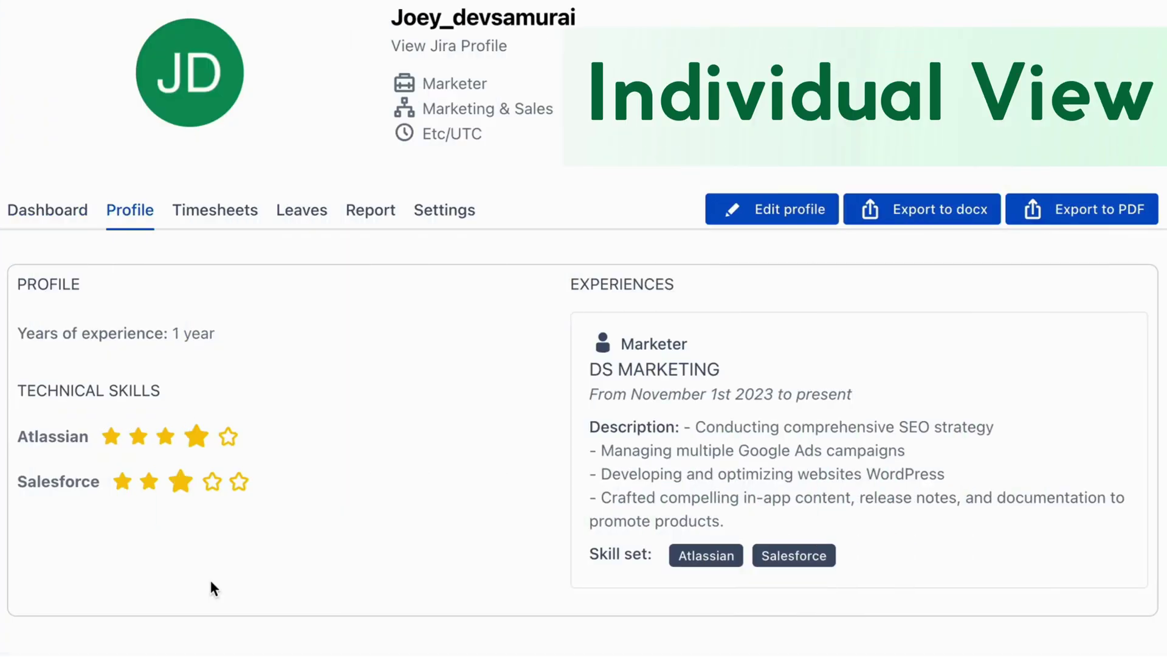
# - From Edit profile settings, switch off notifications for 'My timesheet is un-submitted'
pyautogui.click(765, 220)
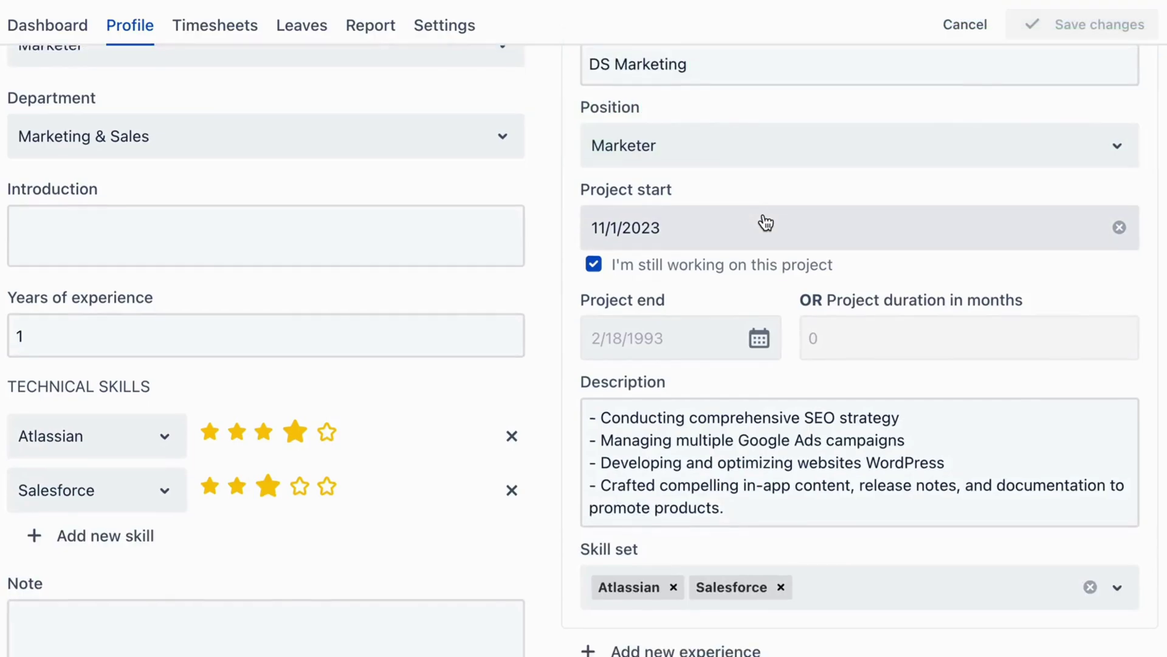
pyautogui.scroll(-1, 766, 222)
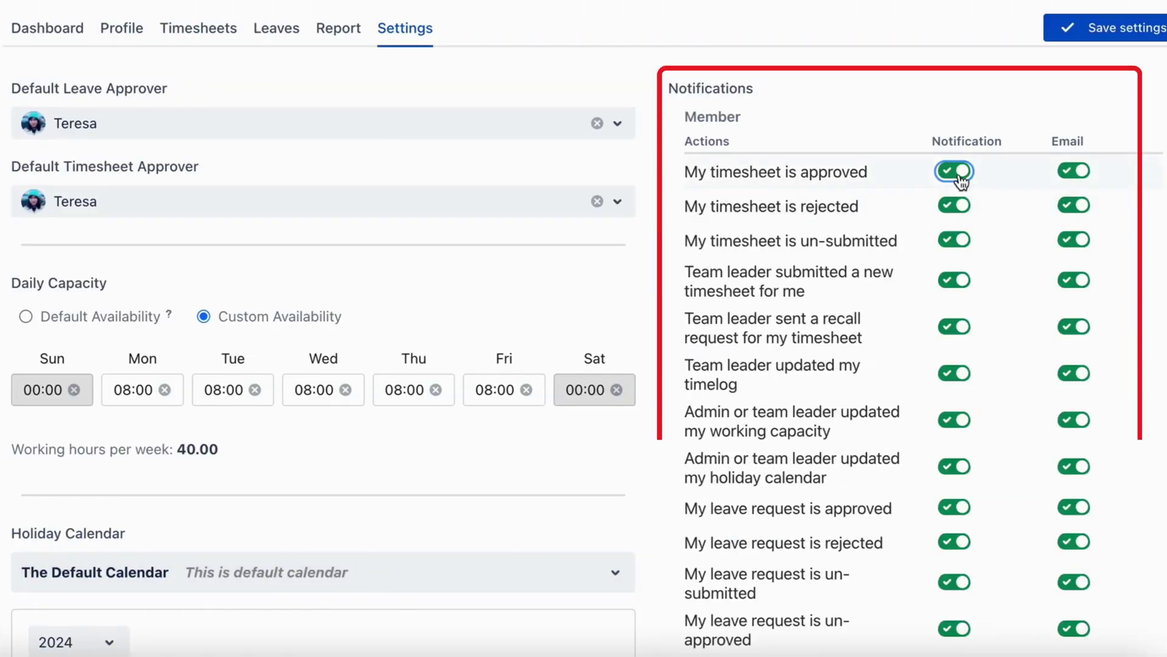
pyautogui.click(955, 241)
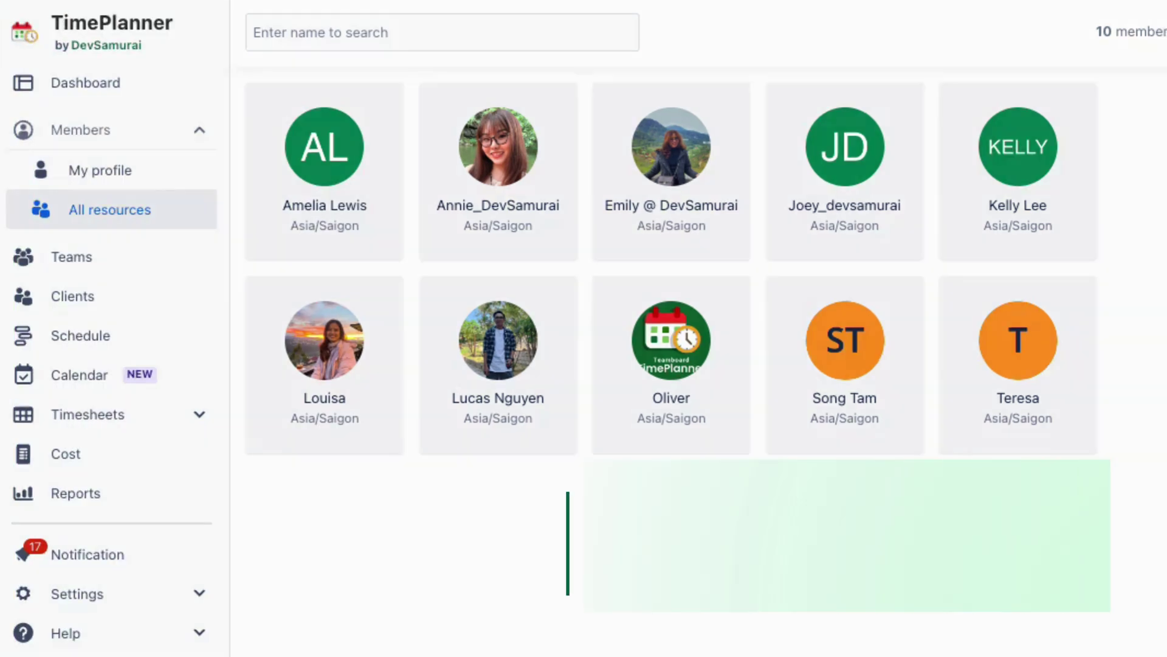
pyautogui.click(300, 142)
pyautogui.click(405, 205)
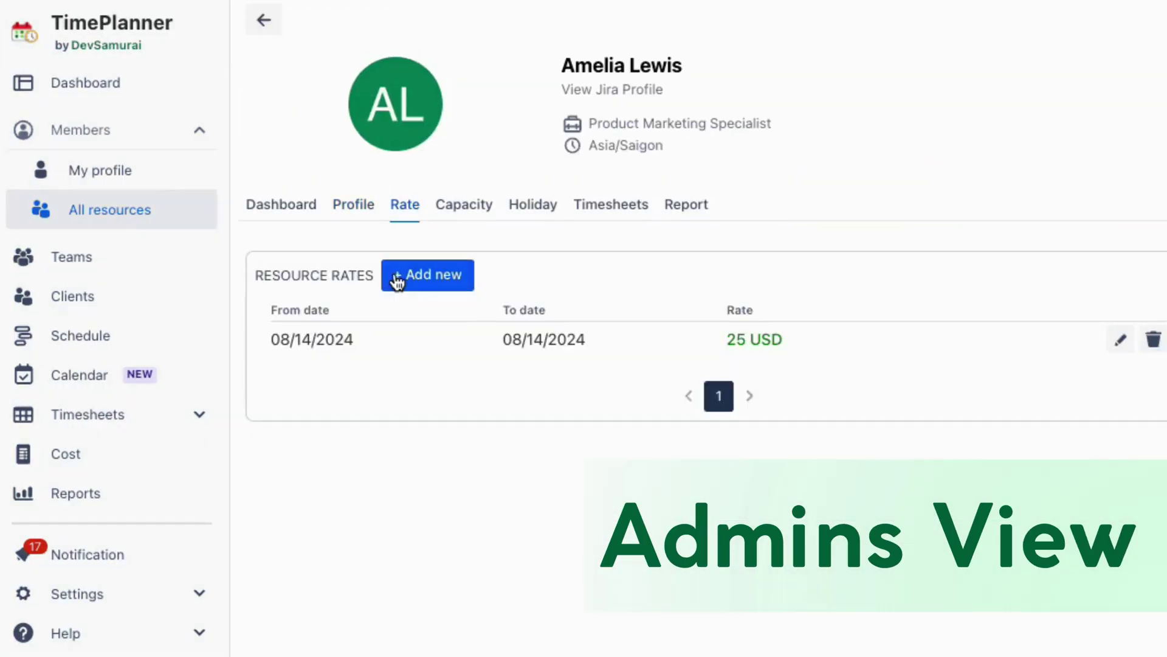
pyautogui.click(458, 290)
pyautogui.click(459, 222)
pyautogui.write('30')
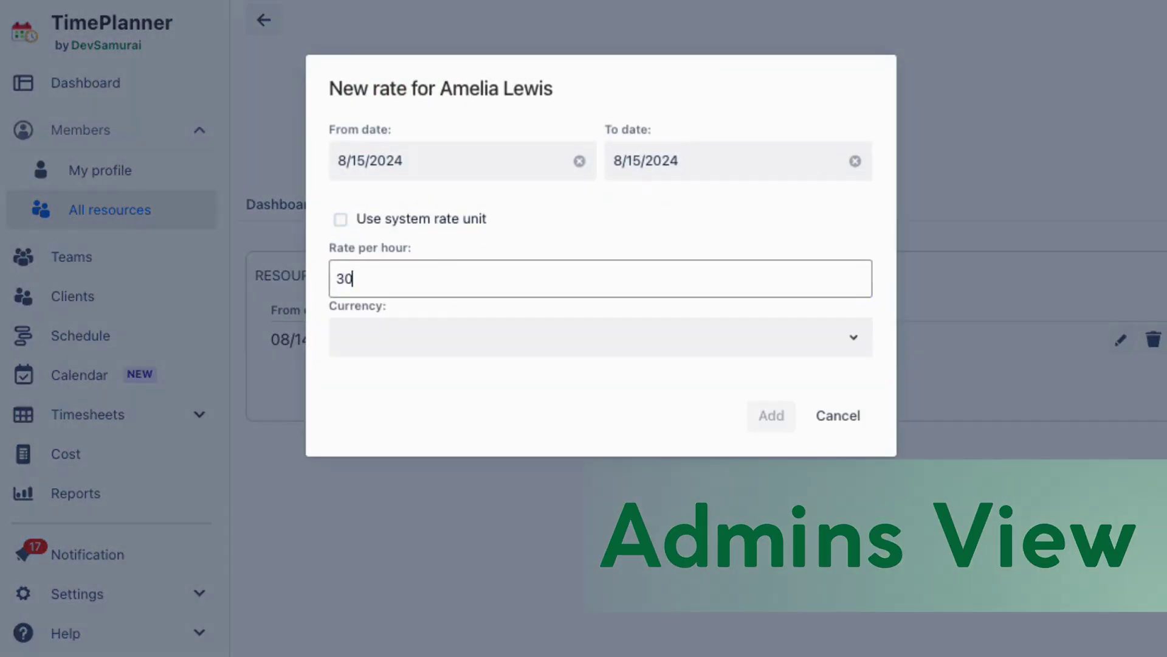
pyautogui.click(420, 337)
pyautogui.click(419, 443)
pyautogui.click(771, 415)
# - Set Amelia's Monday capacity to 00:00 hours and save, leaving a 32-hour week
pyautogui.click(468, 209)
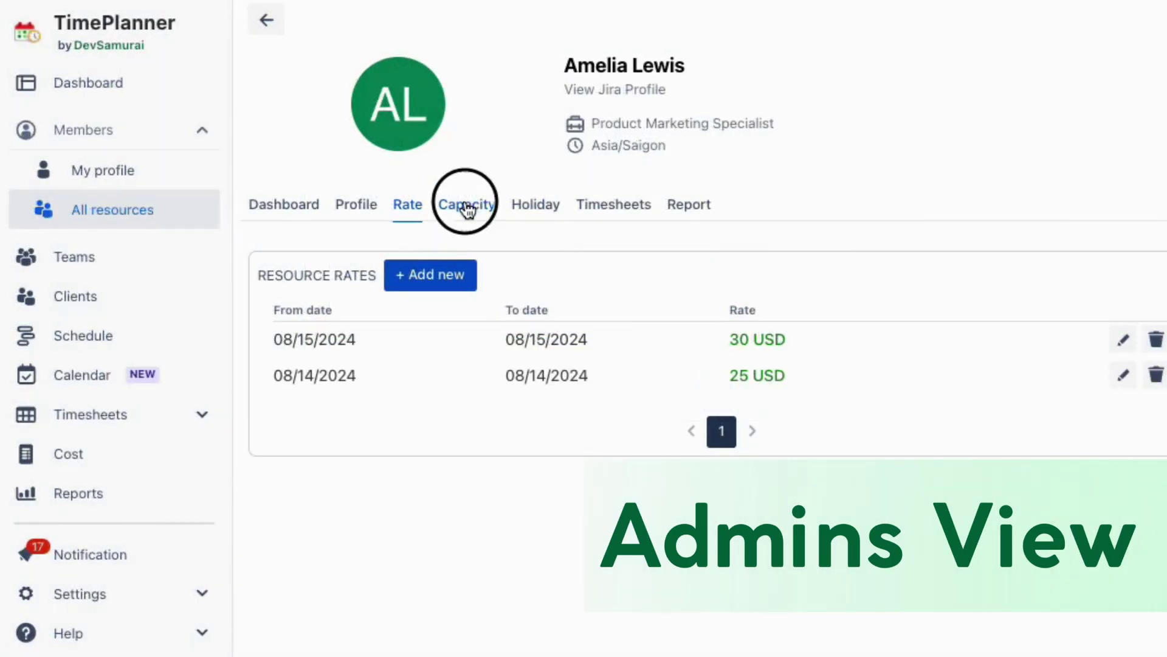
pyautogui.click(490, 377)
pyautogui.click(507, 415)
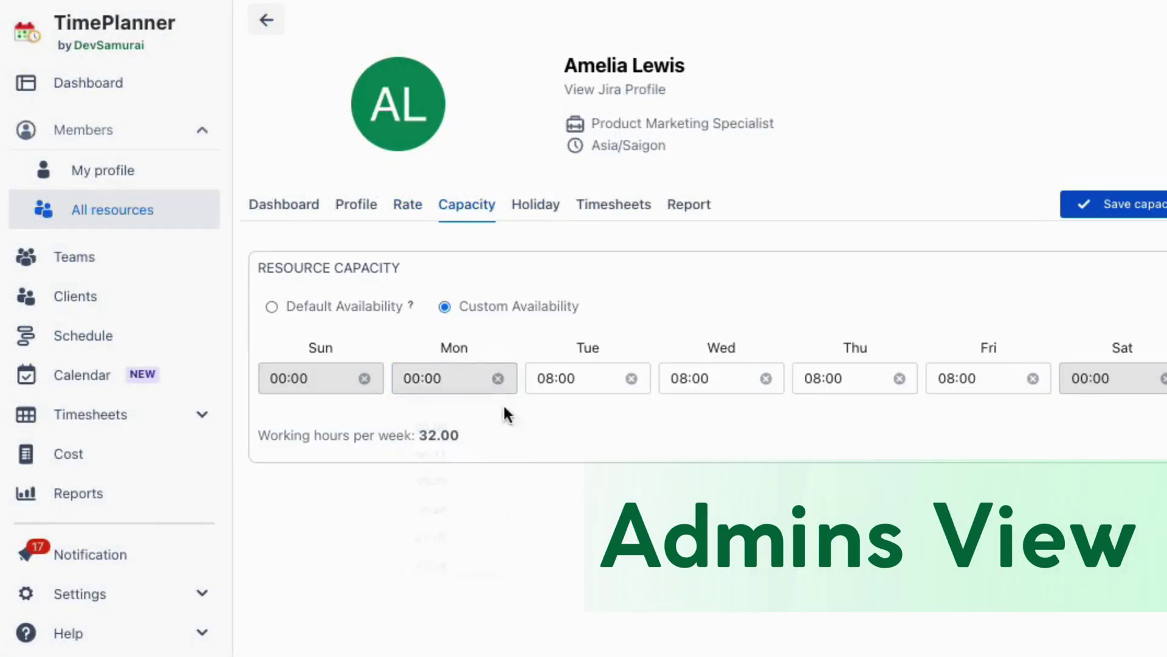
pyautogui.click(1147, 208)
pyautogui.click(547, 210)
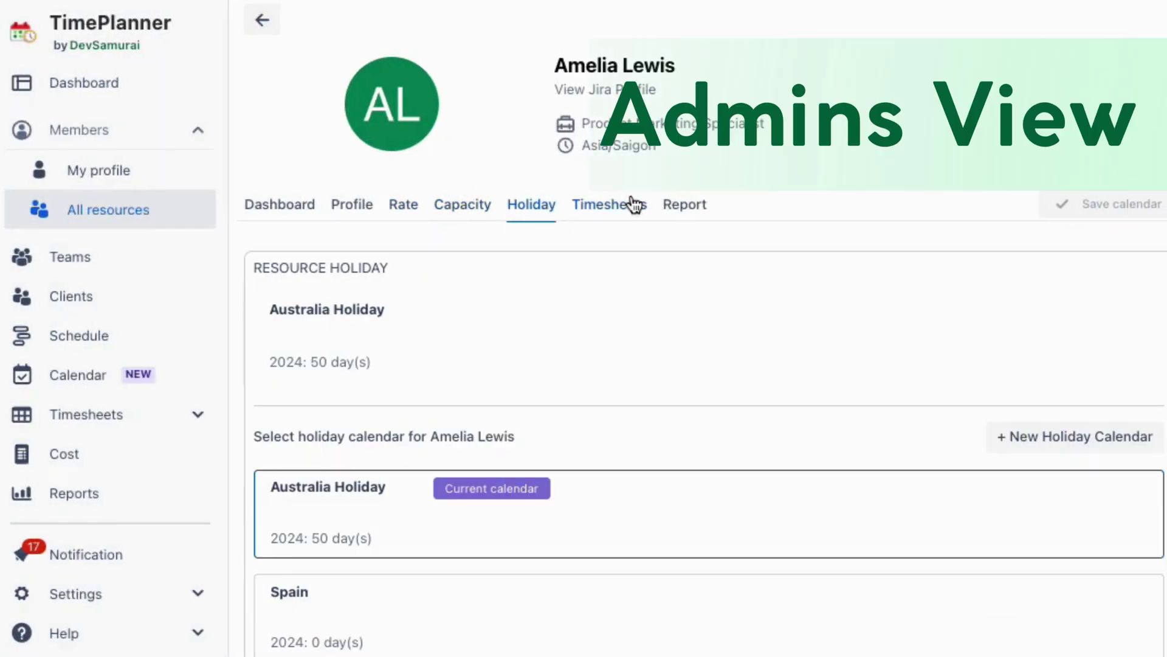
pyautogui.click(616, 208)
pyautogui.click(597, 271)
pyautogui.click(551, 318)
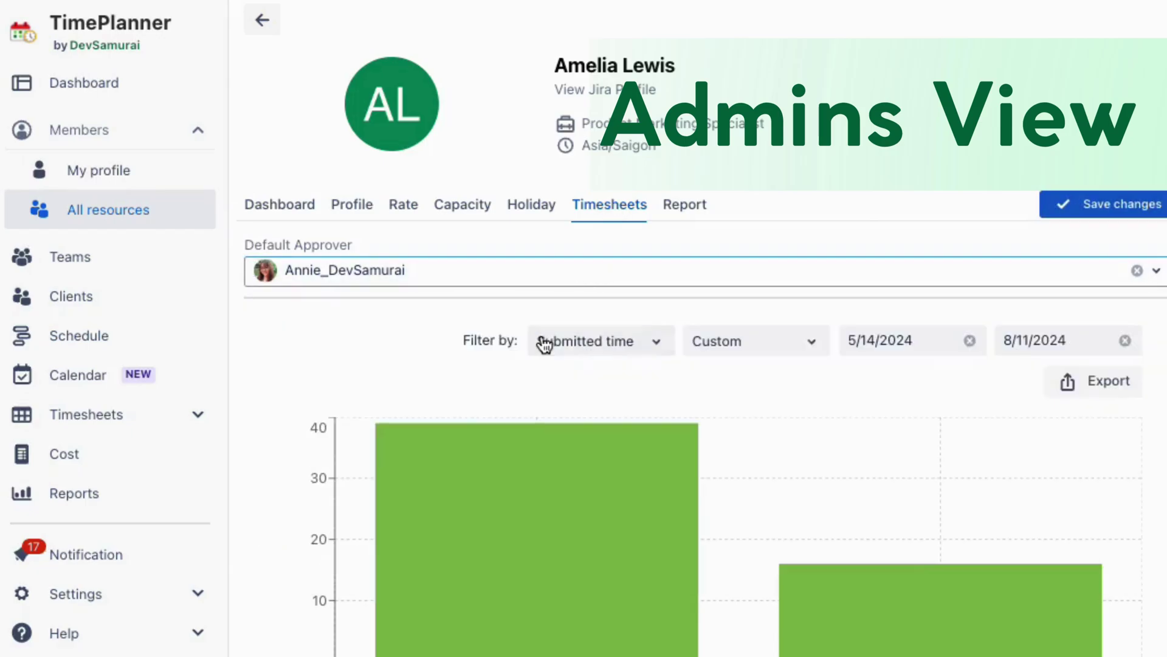
pyautogui.scroll(-2, 1050, 360)
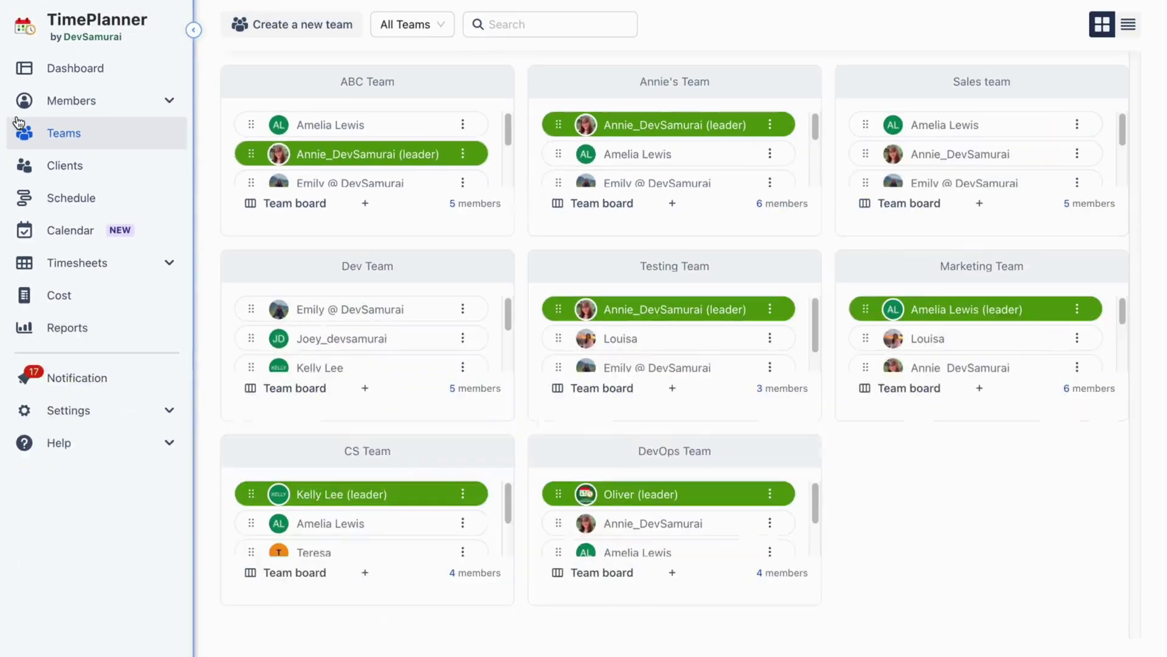
pyautogui.click(301, 23)
pyautogui.write('HR Te')
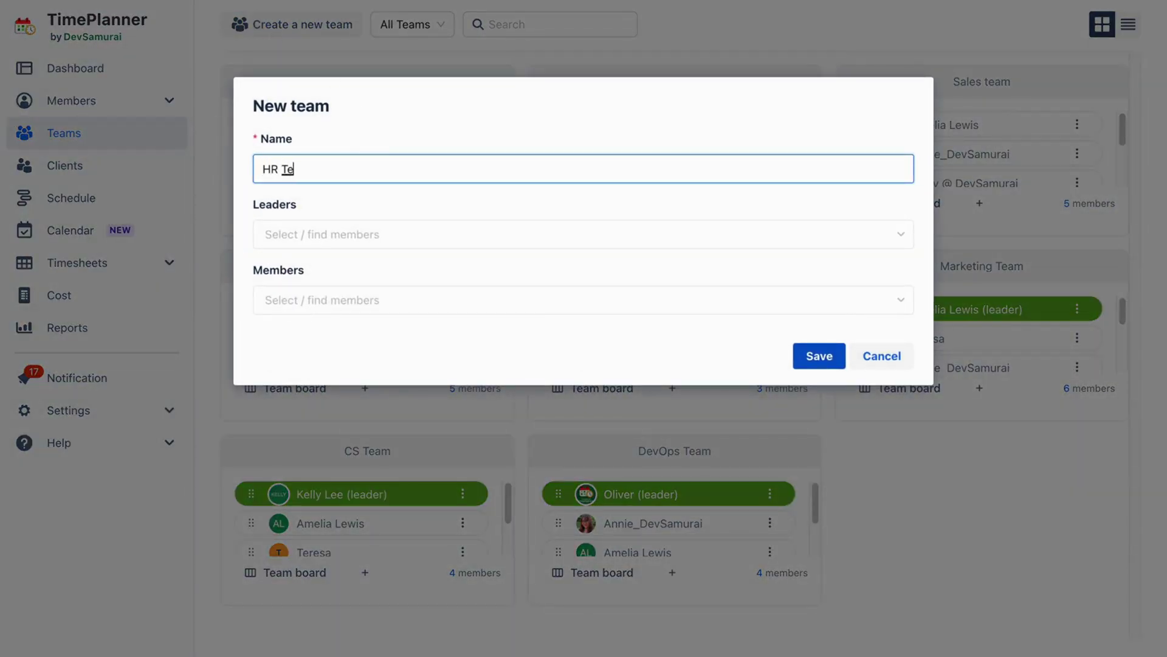
pyautogui.write('am')
pyautogui.click(329, 301)
pyautogui.click(328, 339)
pyautogui.click(393, 366)
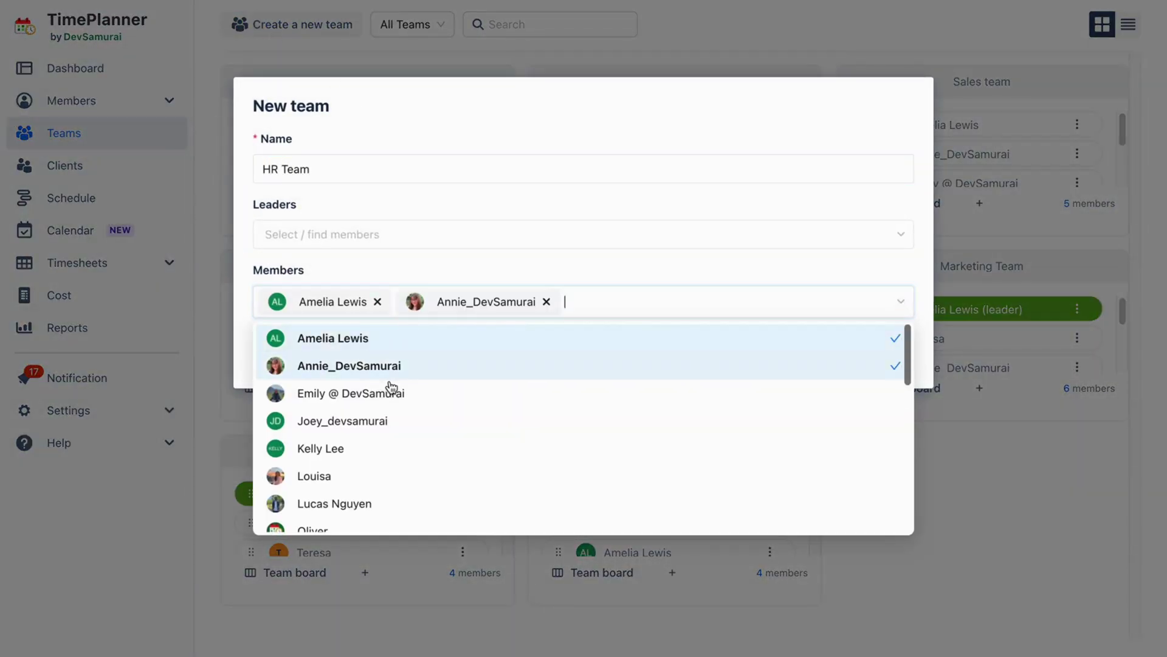
pyautogui.click(390, 392)
pyautogui.click(385, 421)
pyautogui.click(833, 266)
pyautogui.click(818, 390)
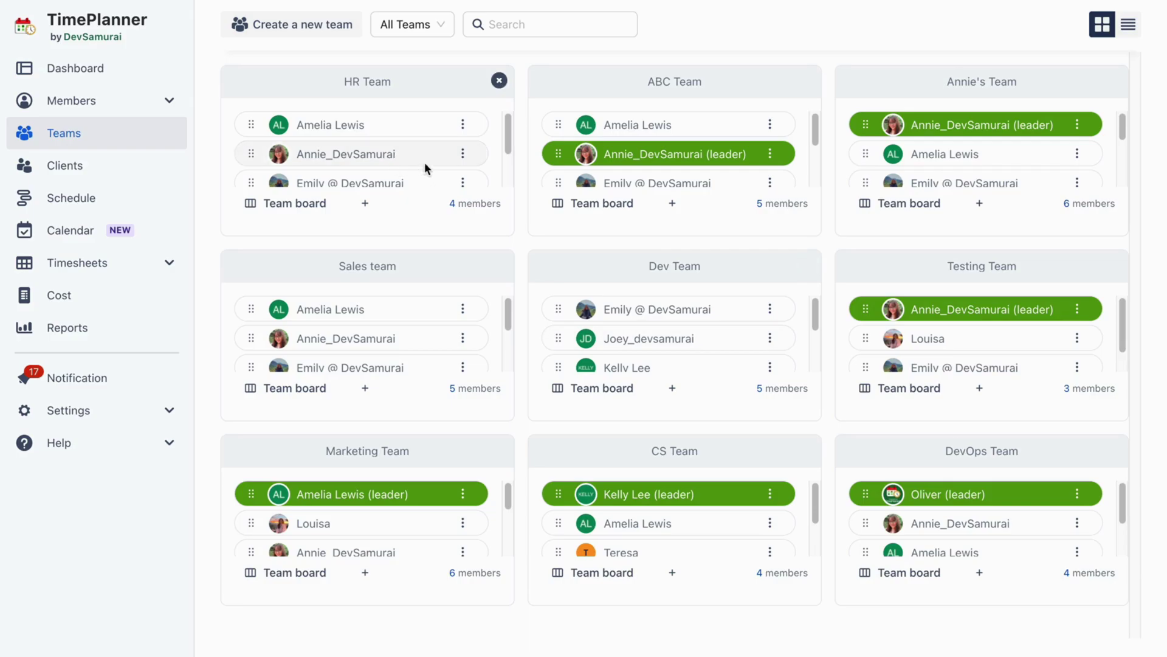
# - Set Annie_DevSamurai as the HR Team leader
pyautogui.click(463, 155)
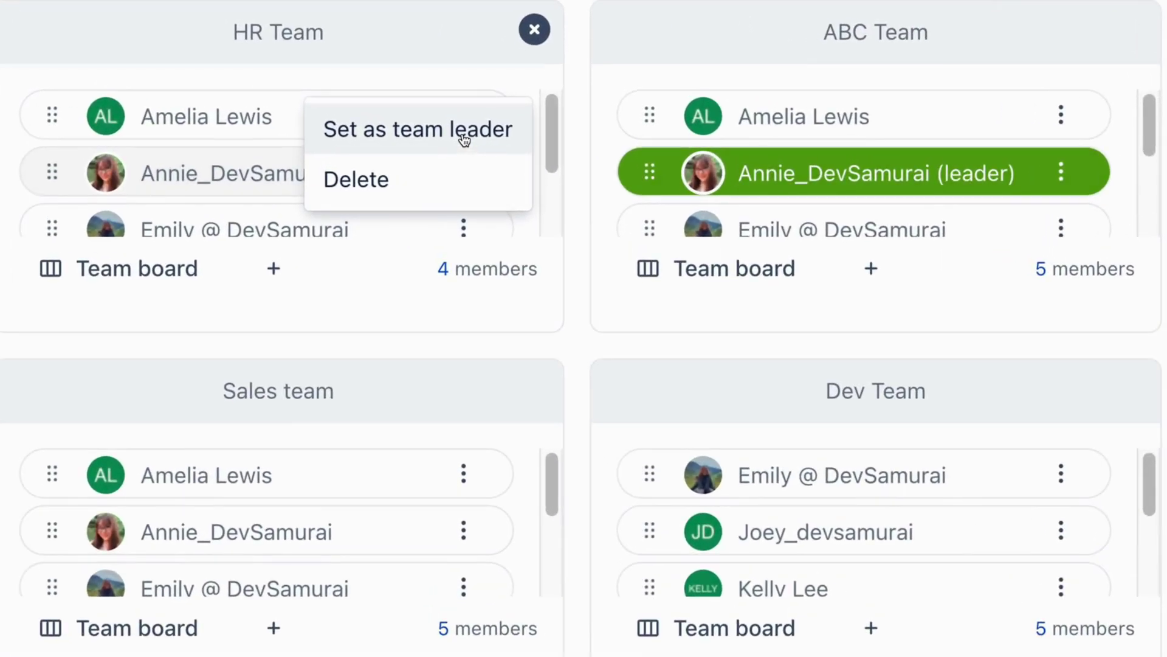
pyautogui.click(462, 138)
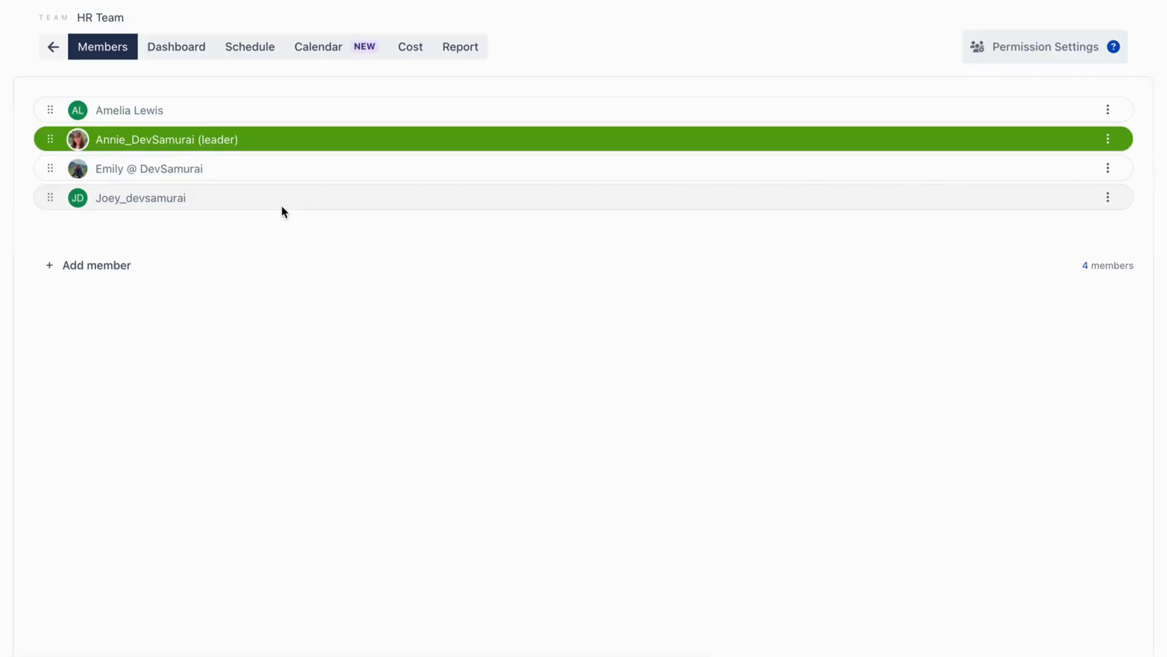
# - In HR Team's Permission Settings, start a new custom role named Partner
pyautogui.click(1082, 50)
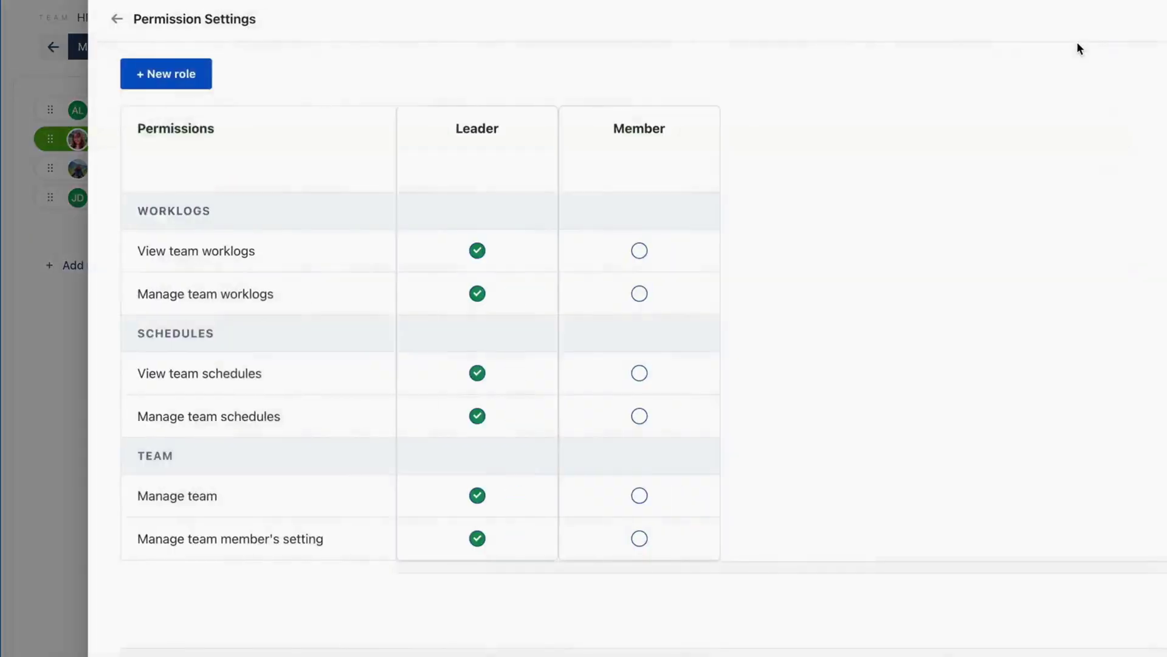
pyautogui.click(81, 80)
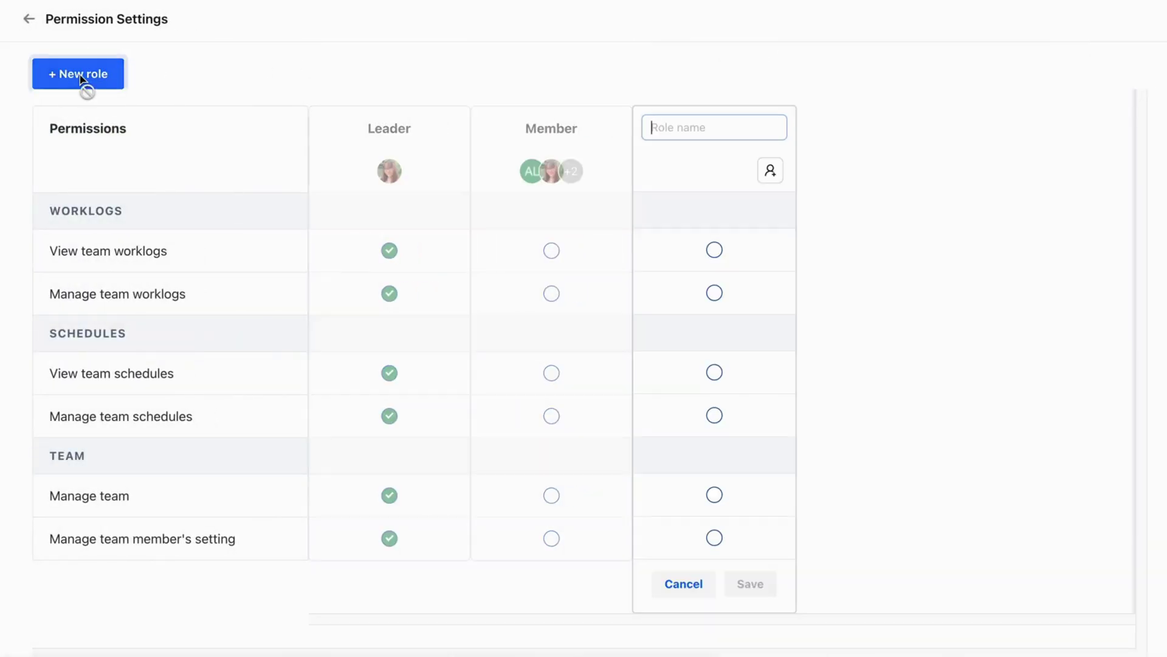
pyautogui.write('Partner')
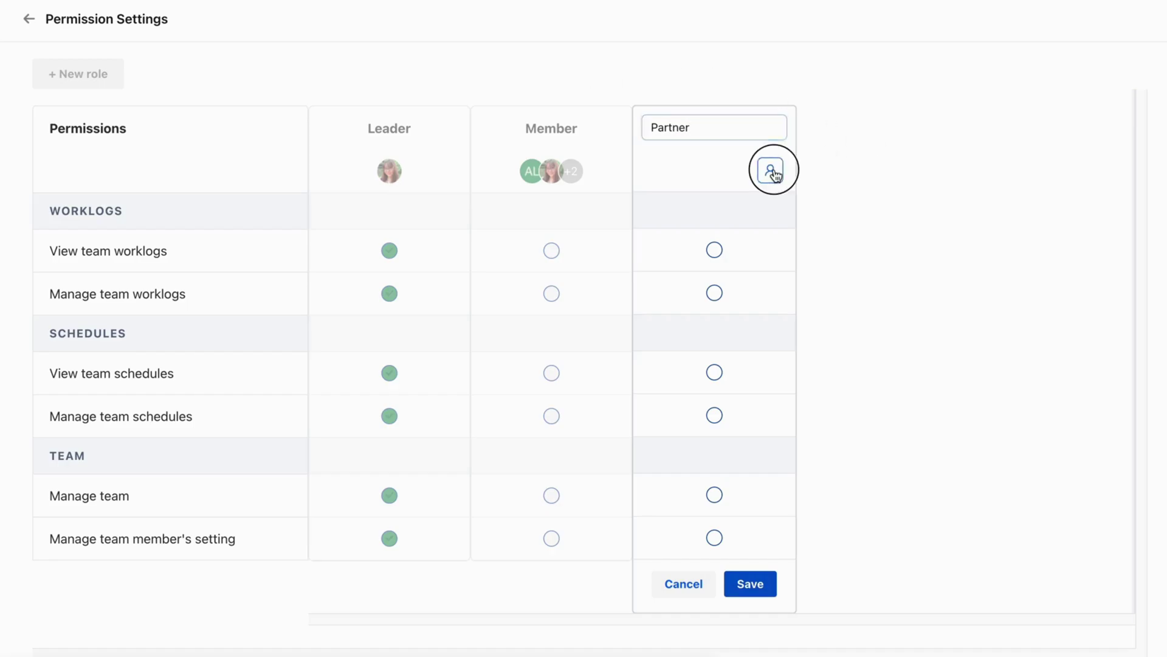
pyautogui.click(772, 174)
pyautogui.click(719, 222)
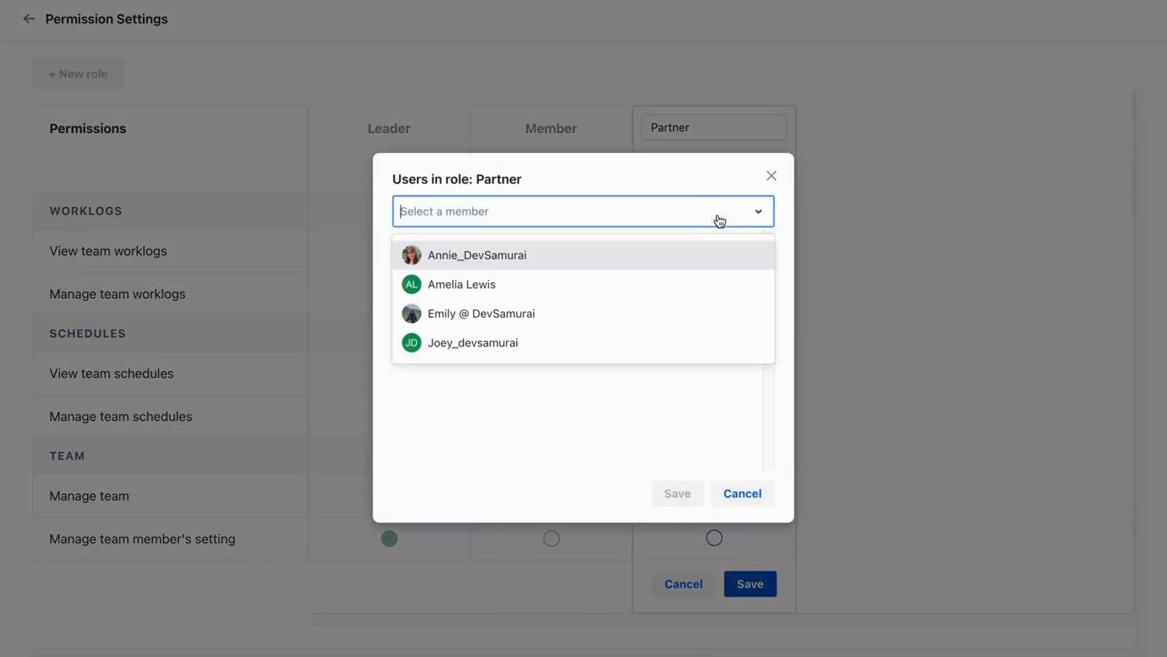
pyautogui.click(609, 258)
pyautogui.click(614, 223)
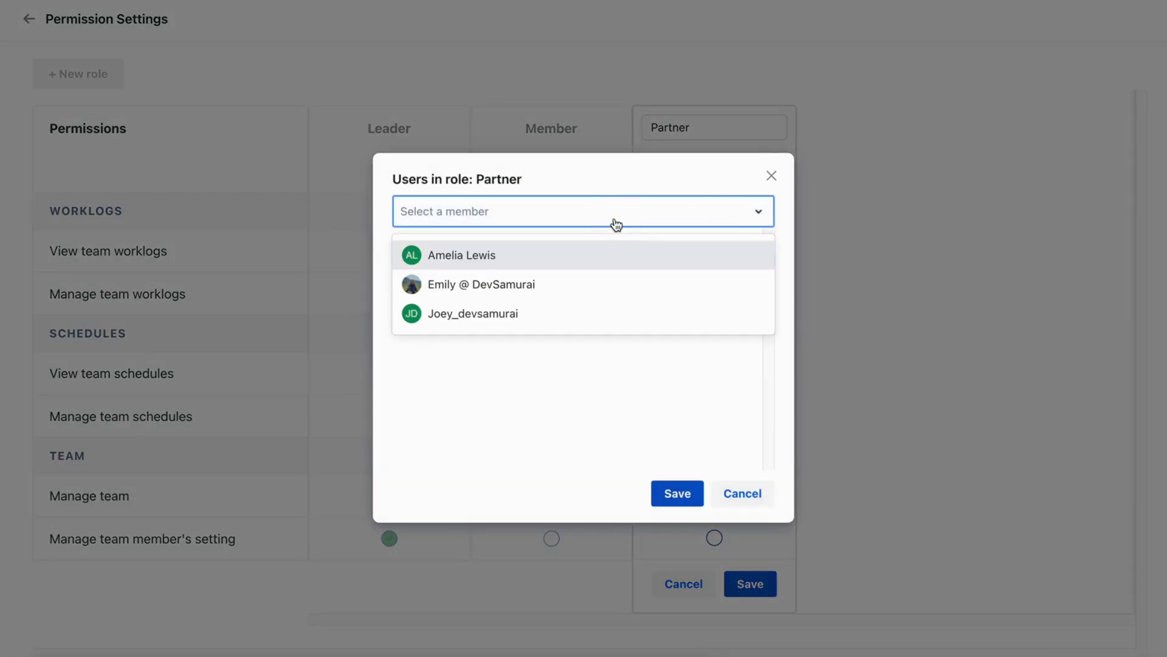
pyautogui.click(578, 259)
pyautogui.click(659, 486)
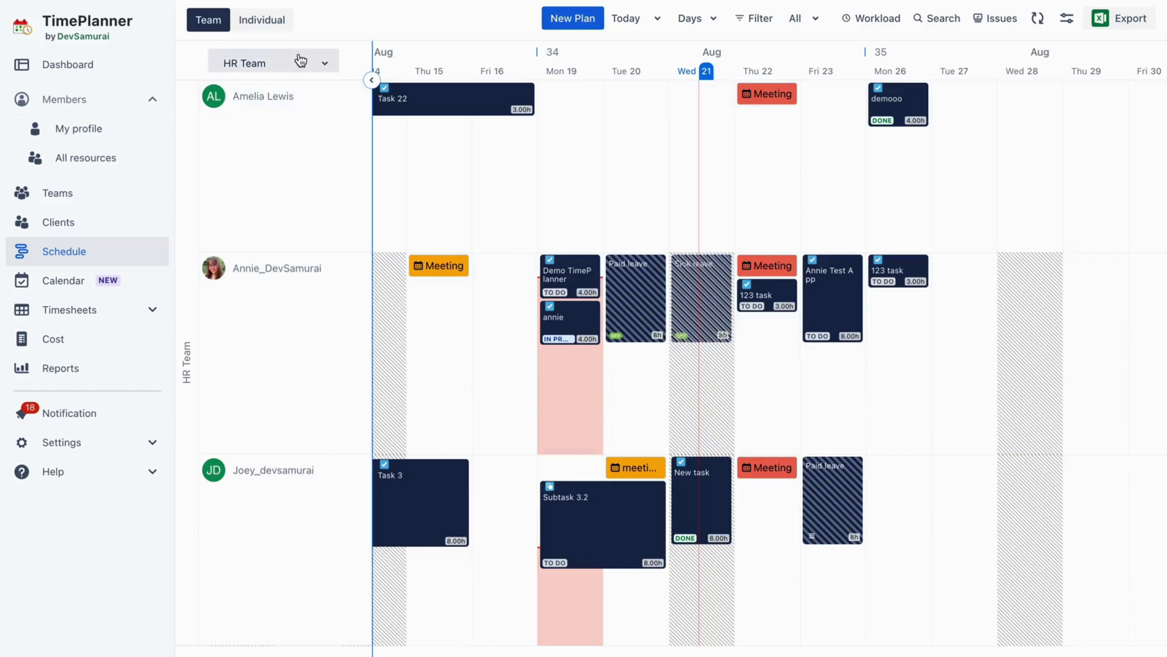
# - Keep HR Team selected on the Schedule, flipping between Individual and Team views
pyautogui.click(300, 62)
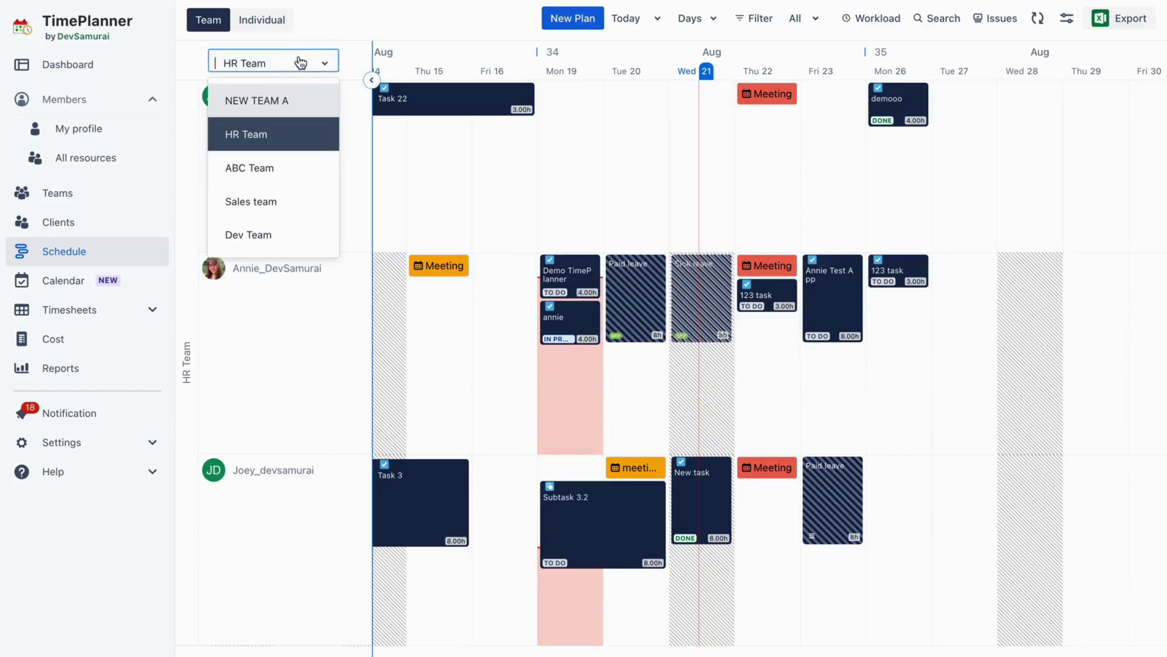
pyautogui.click(301, 56)
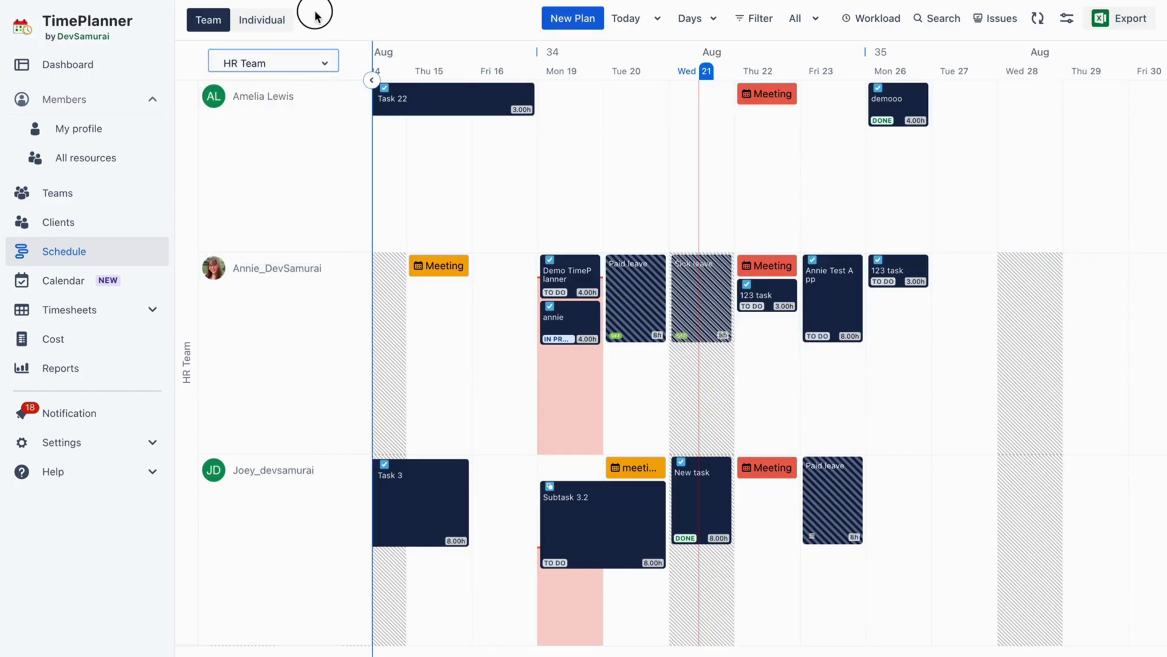
pyautogui.click(264, 25)
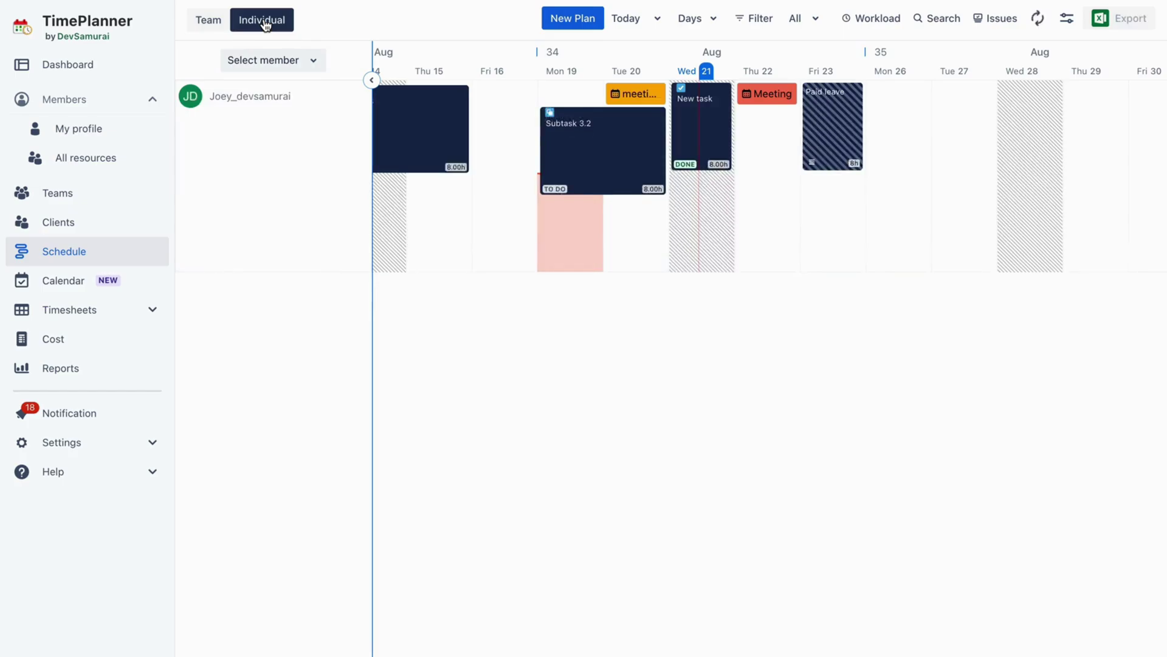
pyautogui.click(208, 19)
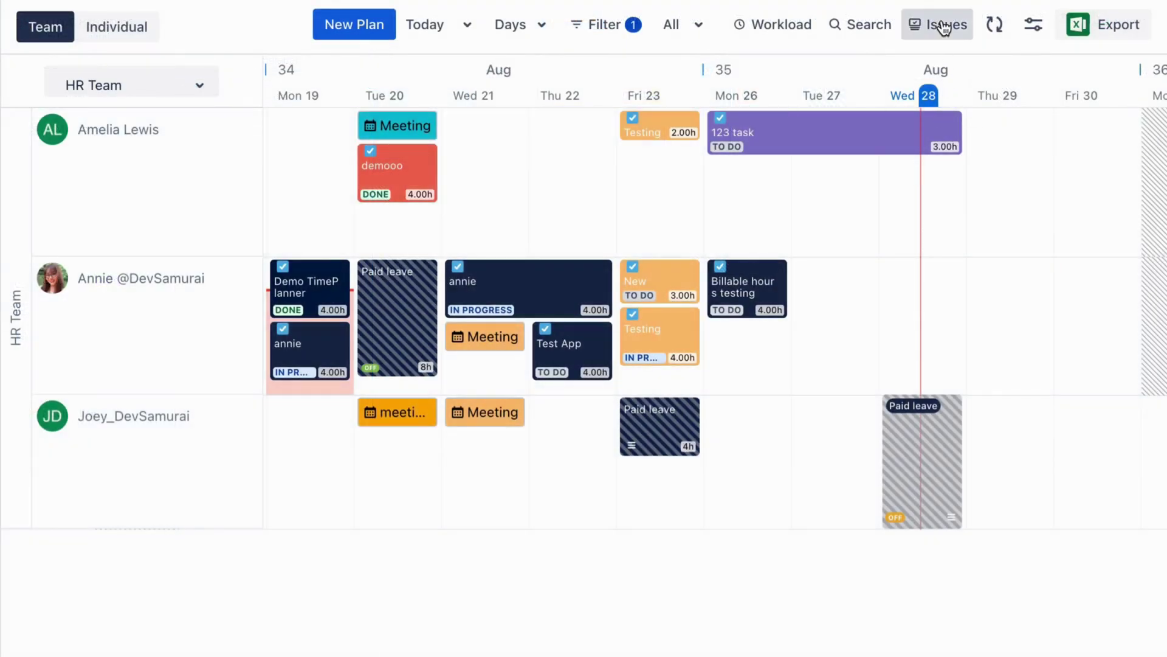
pyautogui.click(944, 27)
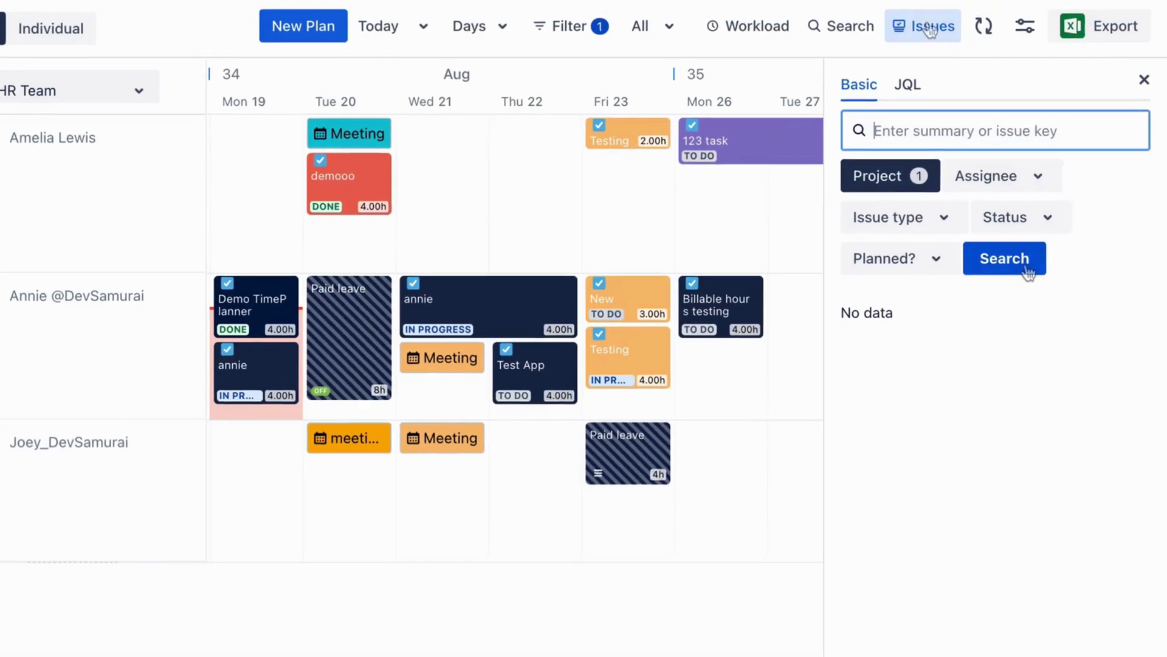
pyautogui.click(1032, 263)
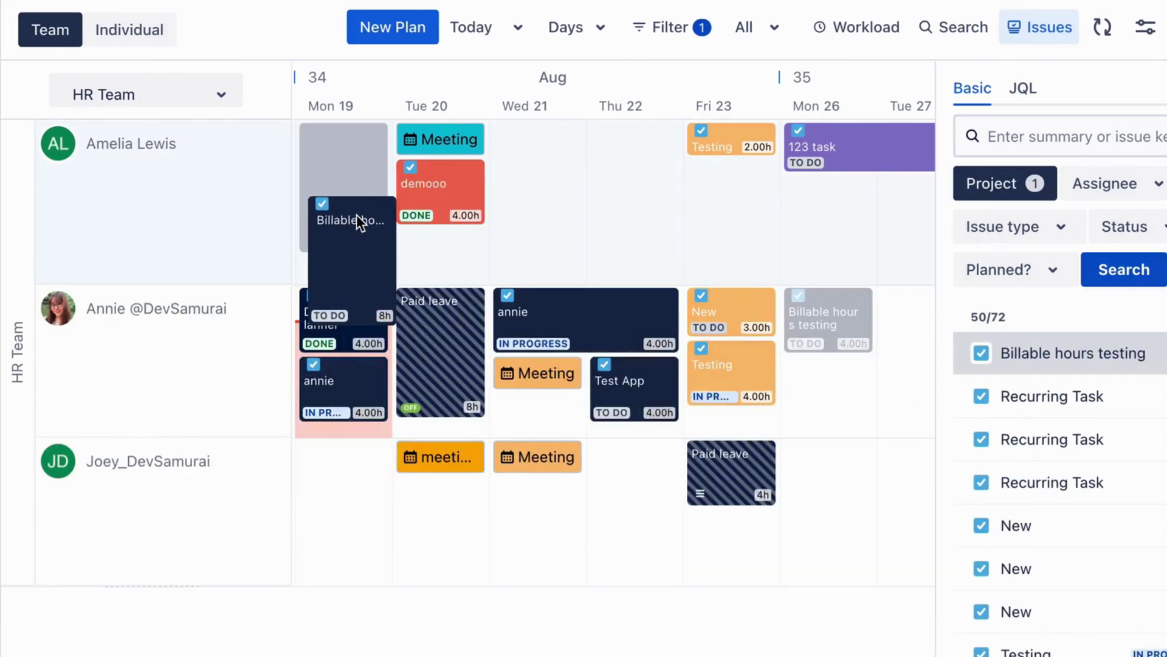
pyautogui.moveTo(984, 350); pyautogui.dragTo(356, 215)
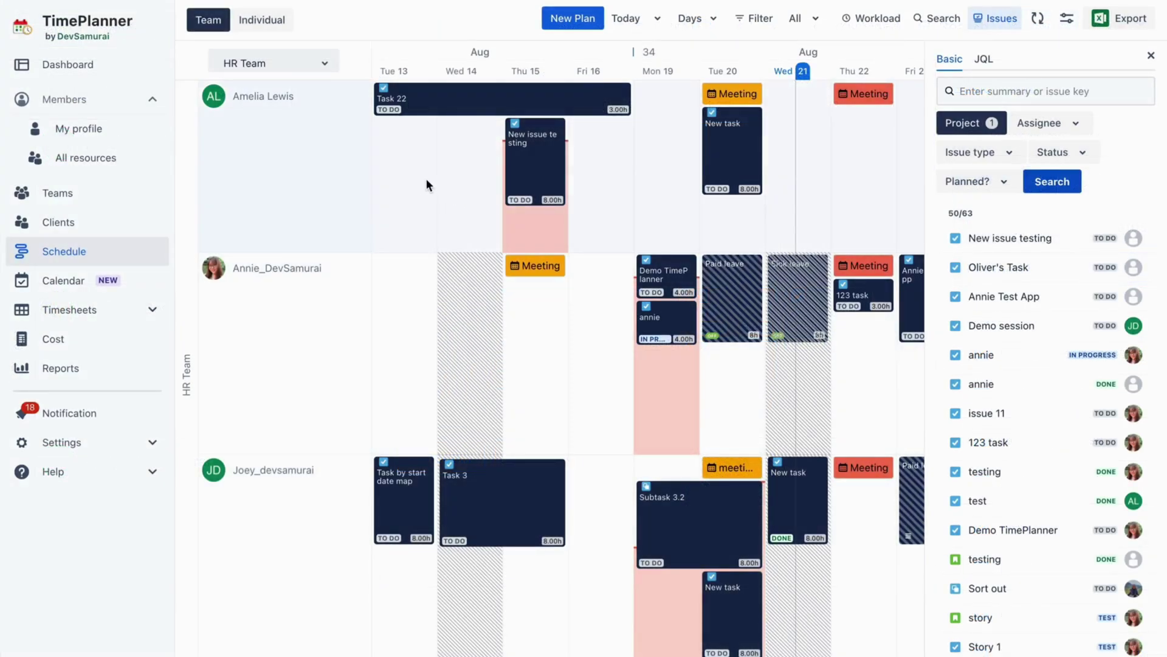
# - Create a new Testing issue and plan it for two assignees with set hours per day
pyautogui.click(426, 182)
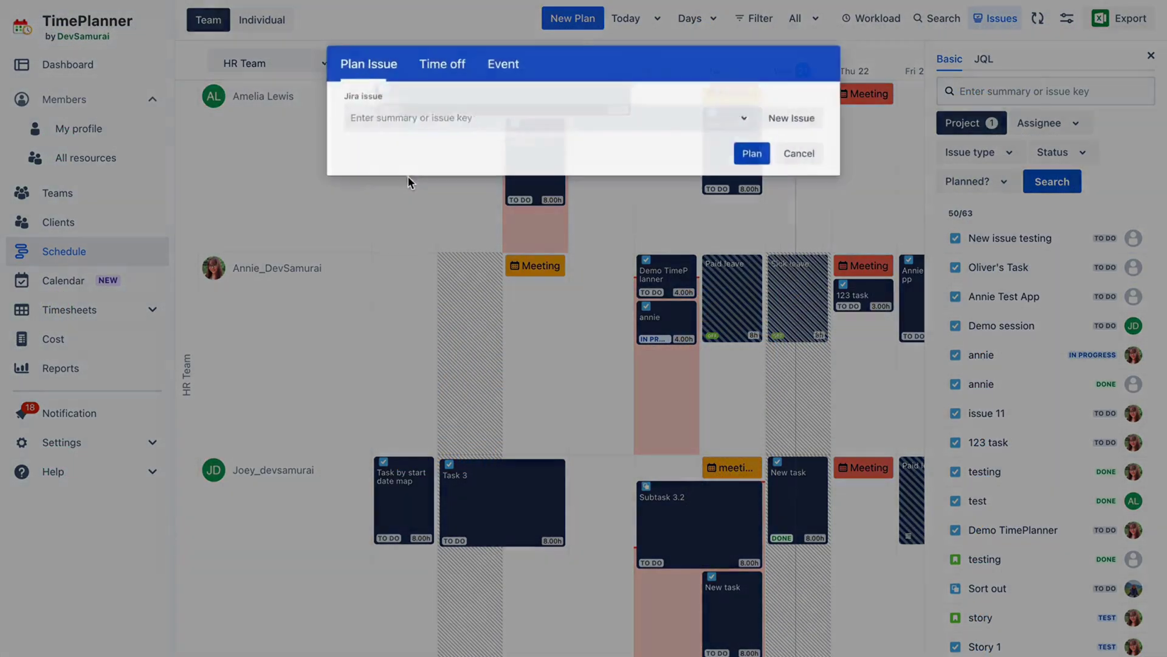
pyautogui.click(824, 126)
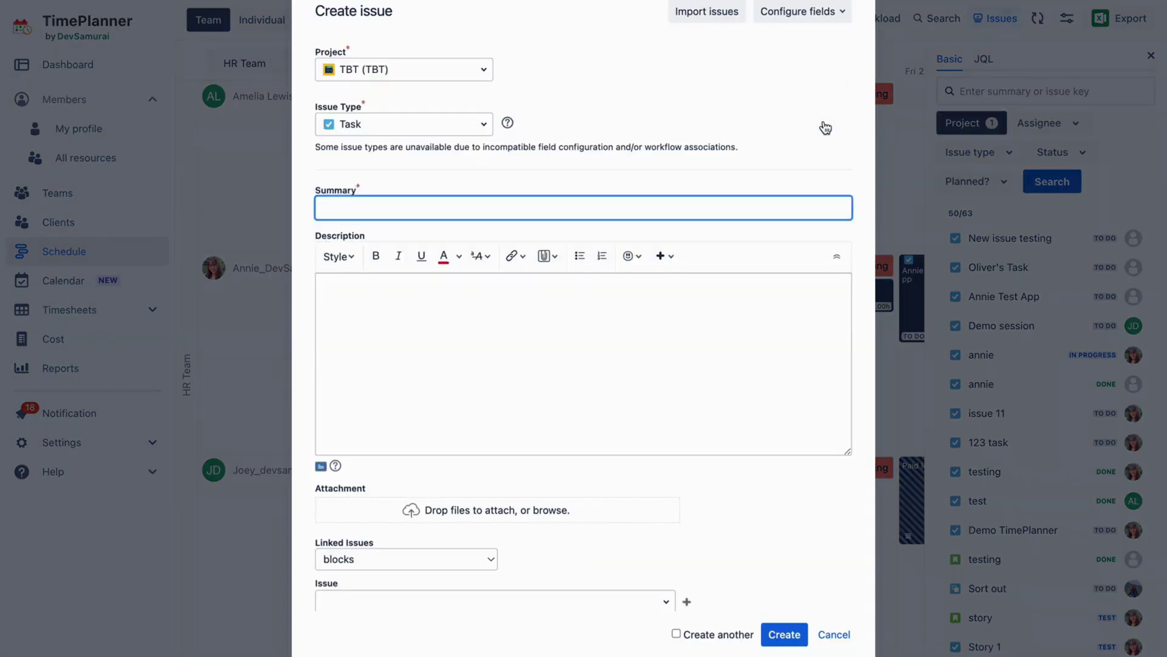
pyautogui.write('Testing')
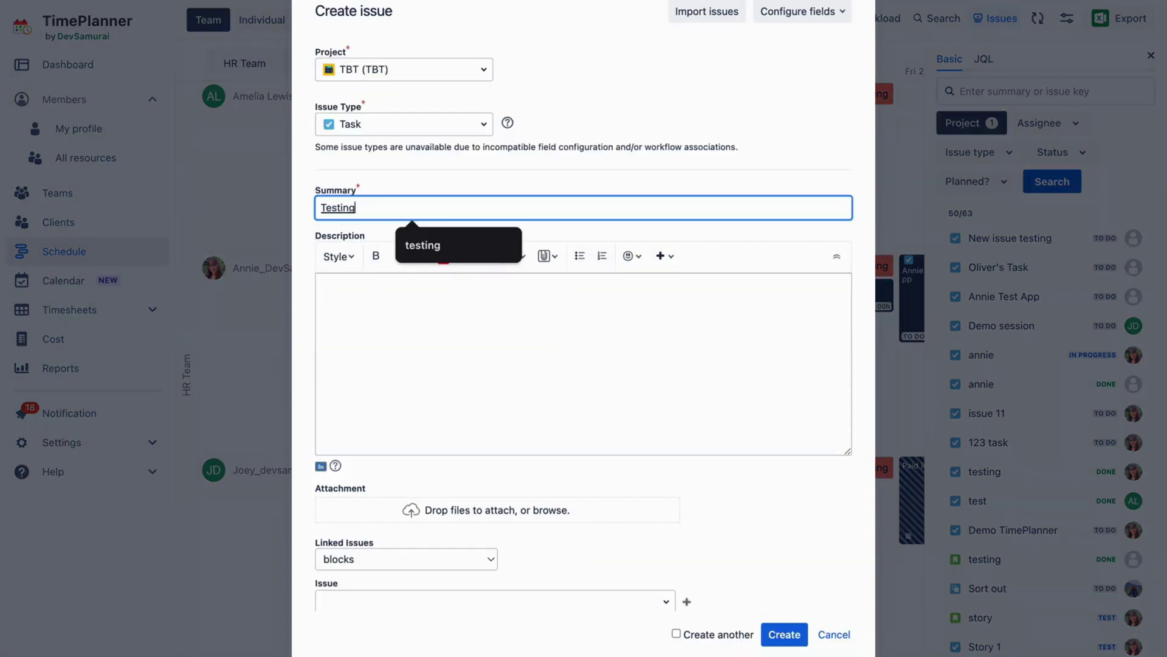
pyautogui.click(802, 636)
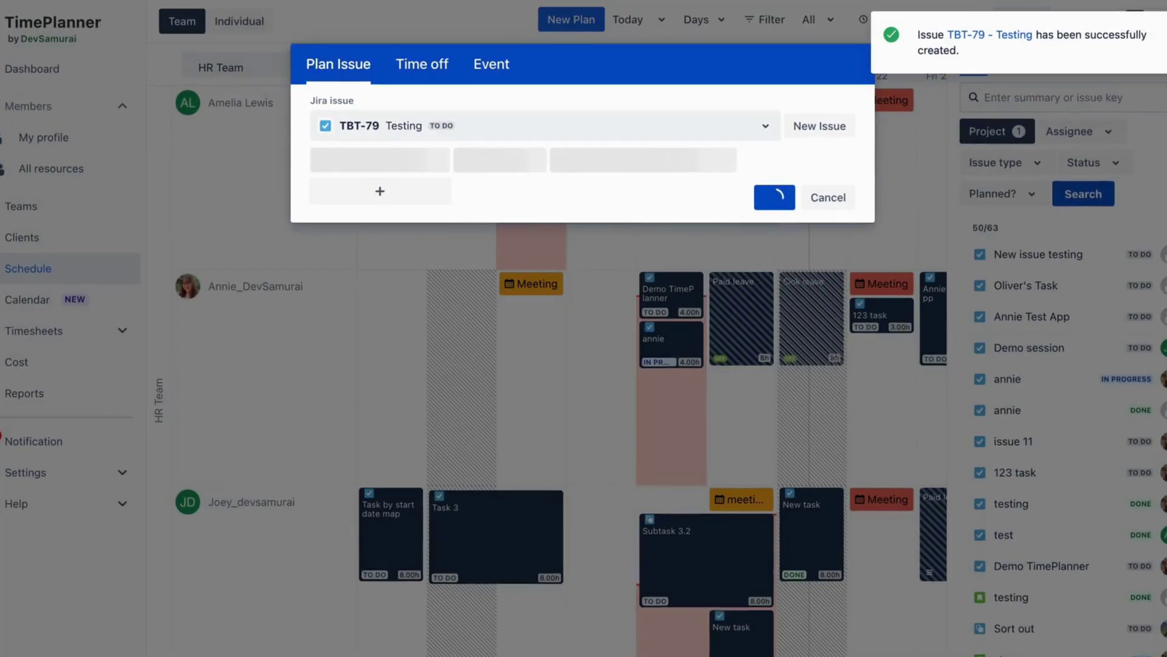
pyautogui.click(389, 401)
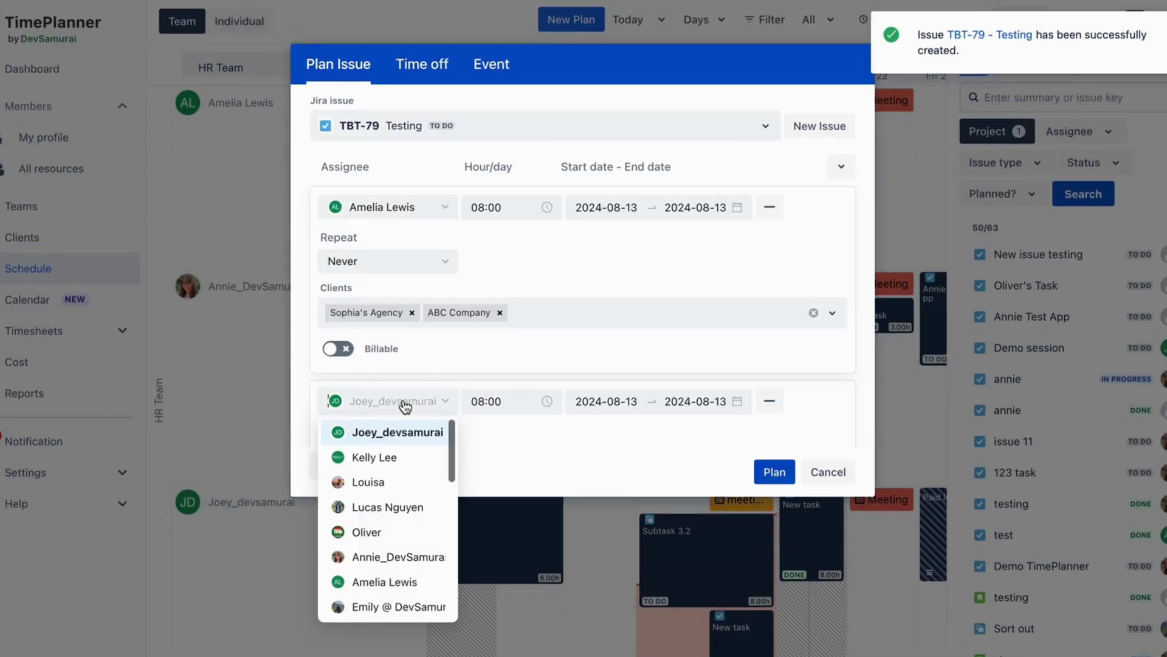
pyautogui.click(412, 557)
pyautogui.click(484, 402)
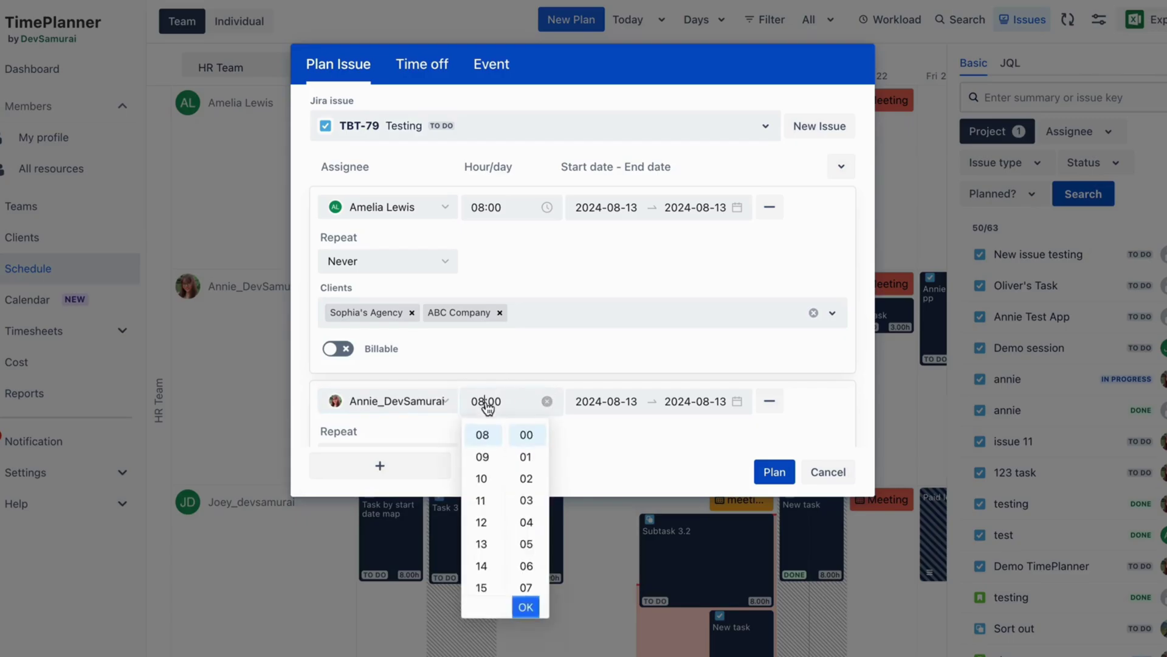
pyautogui.scroll(2, 486, 484)
pyautogui.scroll(-2, 486, 484)
pyautogui.click(598, 454)
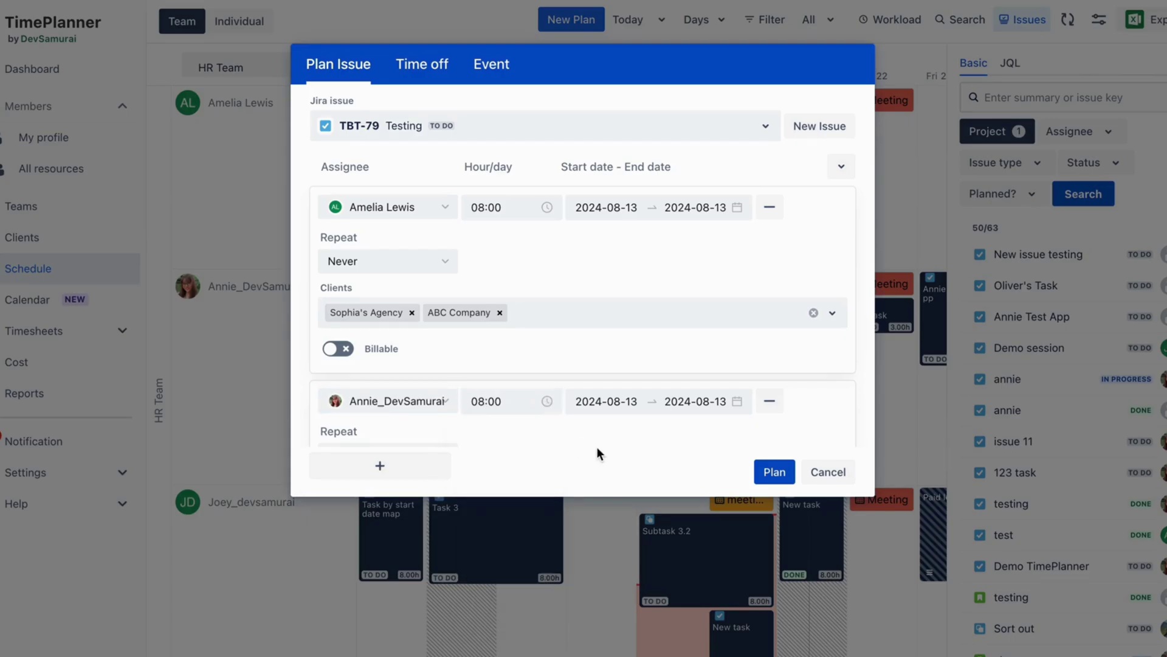
pyautogui.click(774, 472)
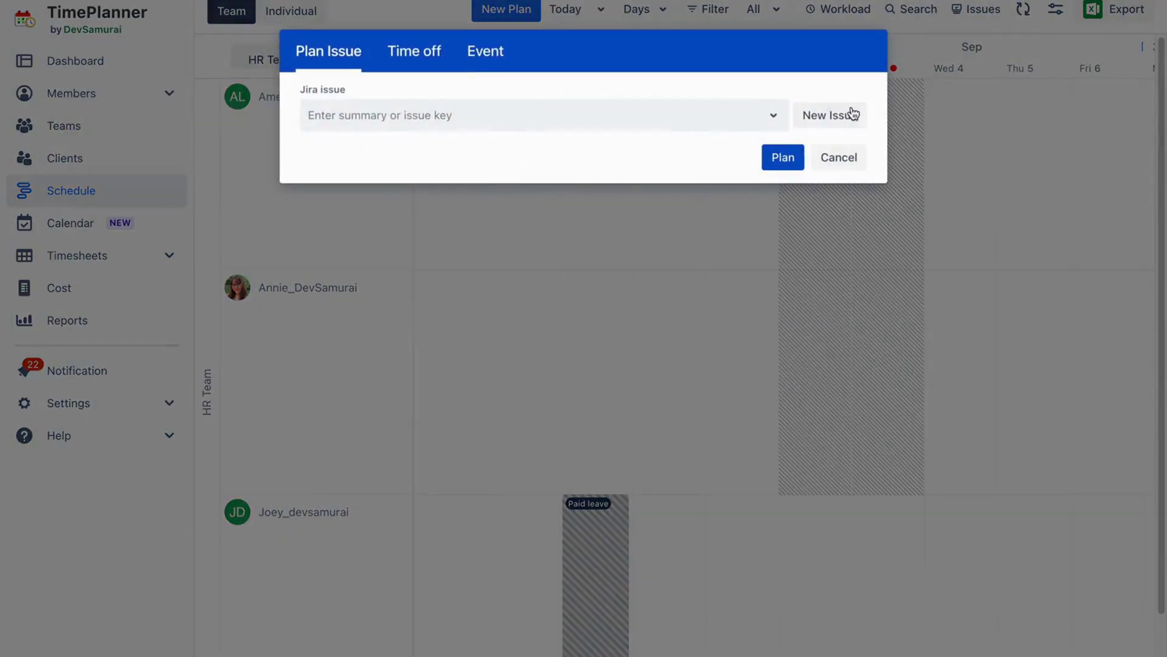
pyautogui.write('Recu')
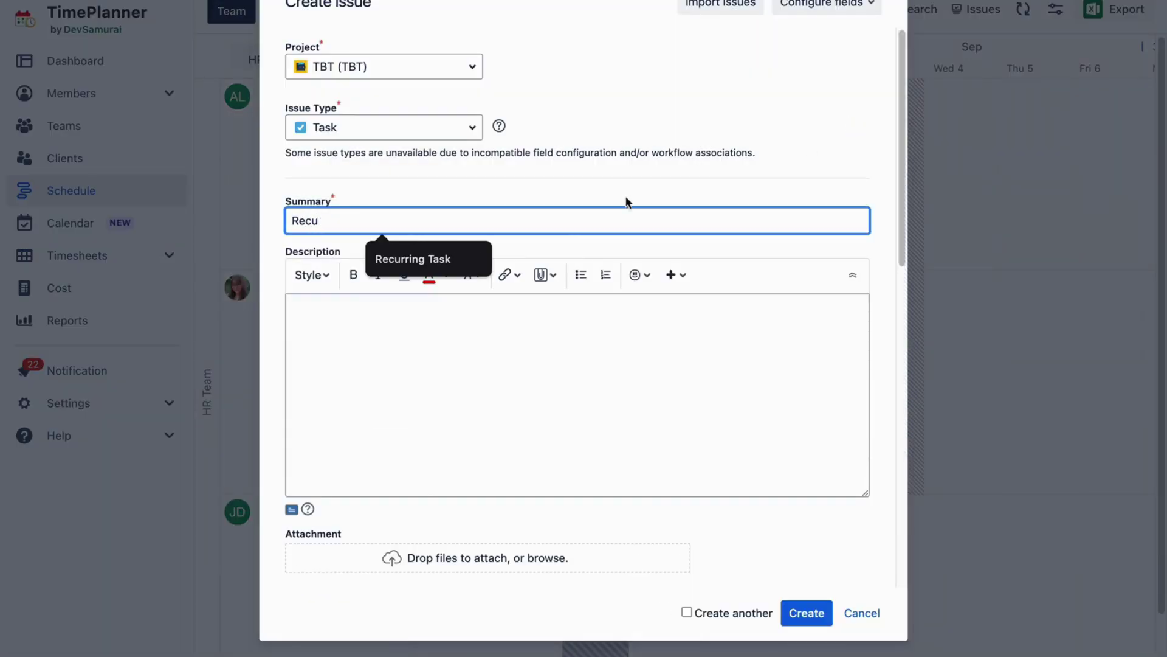
# - Create the Recurring Task issue and plan it as an 8-hour day on 26 August
pyautogui.click(460, 259)
pyautogui.click(806, 612)
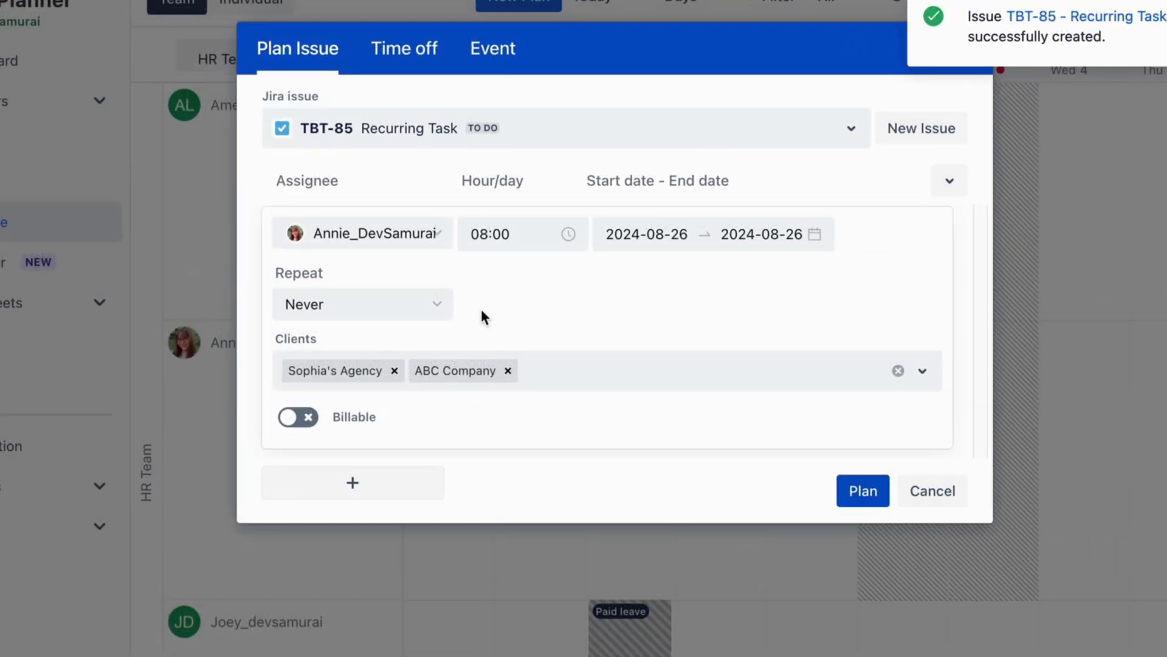
pyautogui.click(440, 258)
pyautogui.click(480, 309)
pyautogui.press('Return')
# - In Planning detail, repeat Recurring Task weekly Monday–Friday until 30 November 2024
pyautogui.click(495, 289)
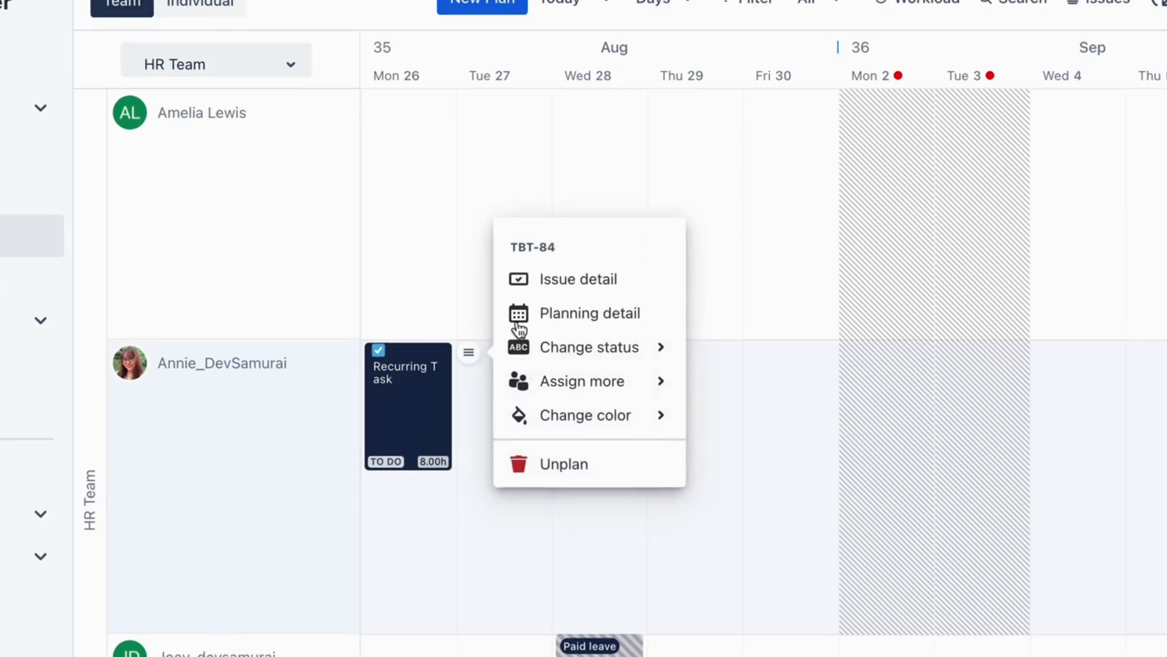
pyautogui.click(579, 260)
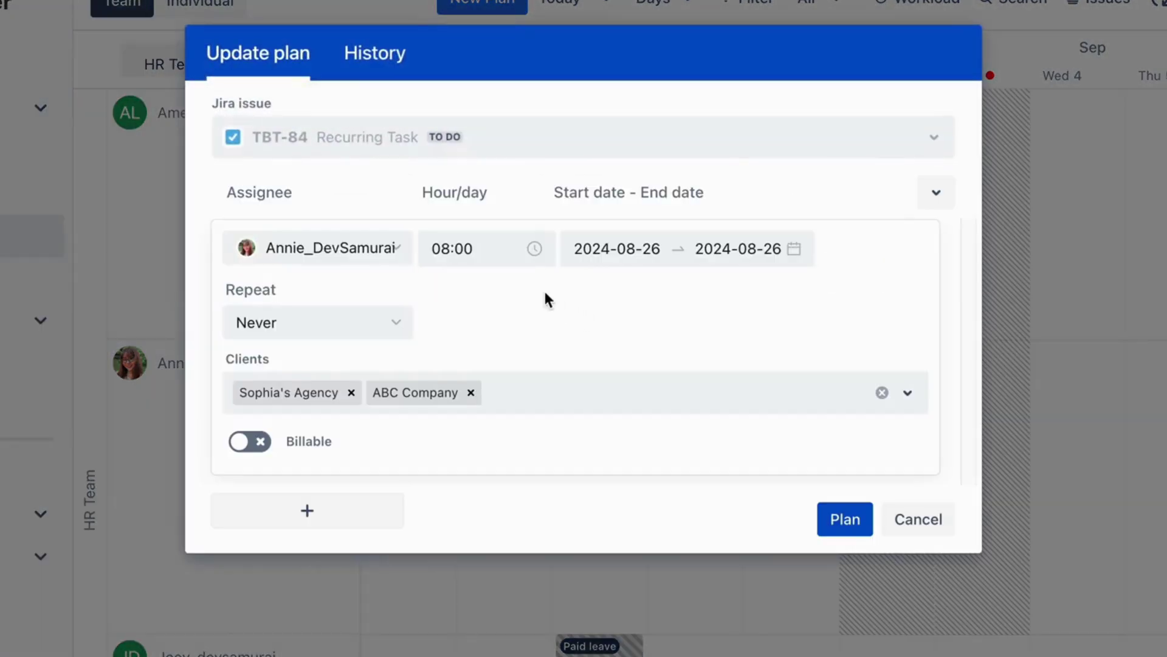
pyautogui.click(394, 324)
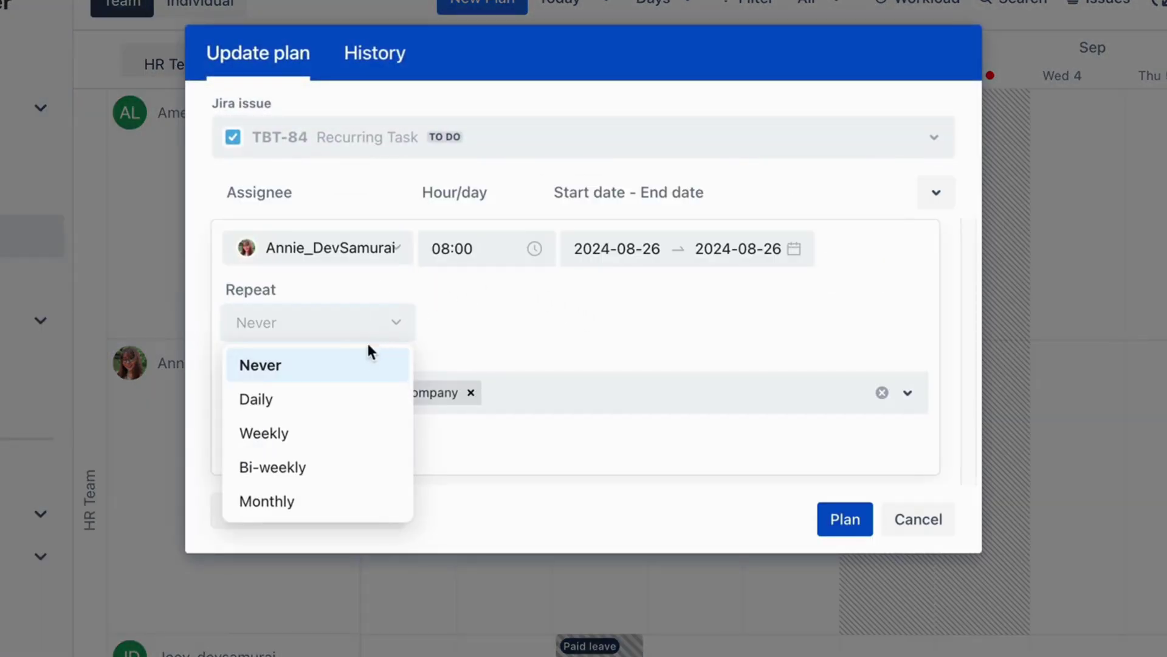
pyautogui.click(334, 398)
pyautogui.click(237, 379)
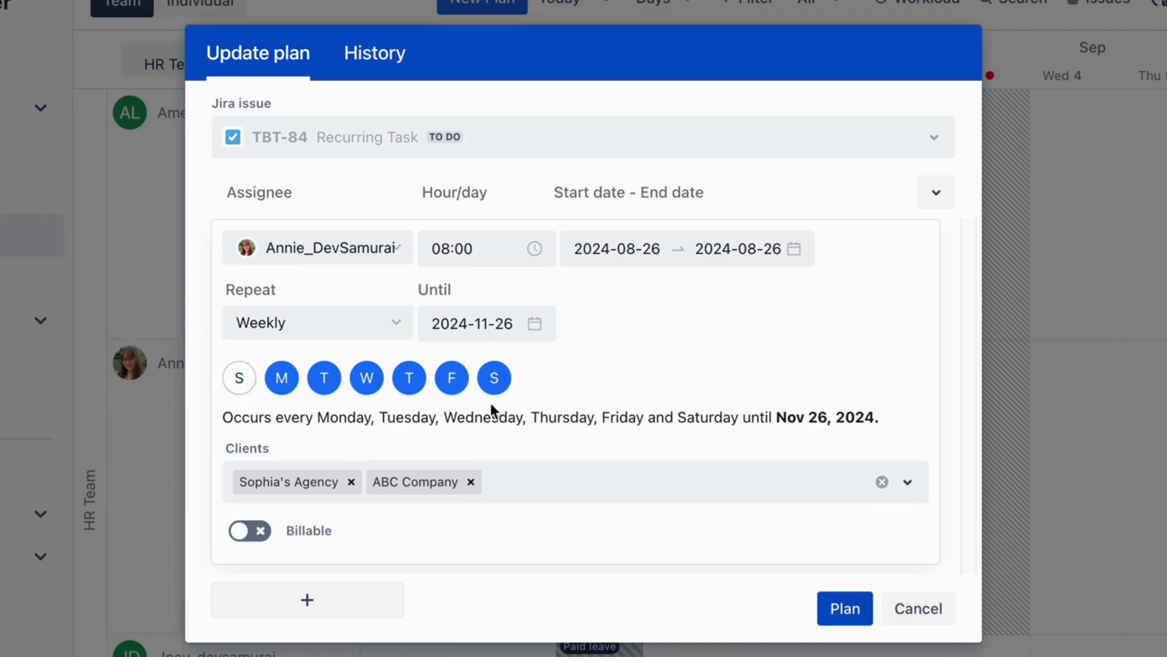
pyautogui.click(494, 381)
pyautogui.click(477, 330)
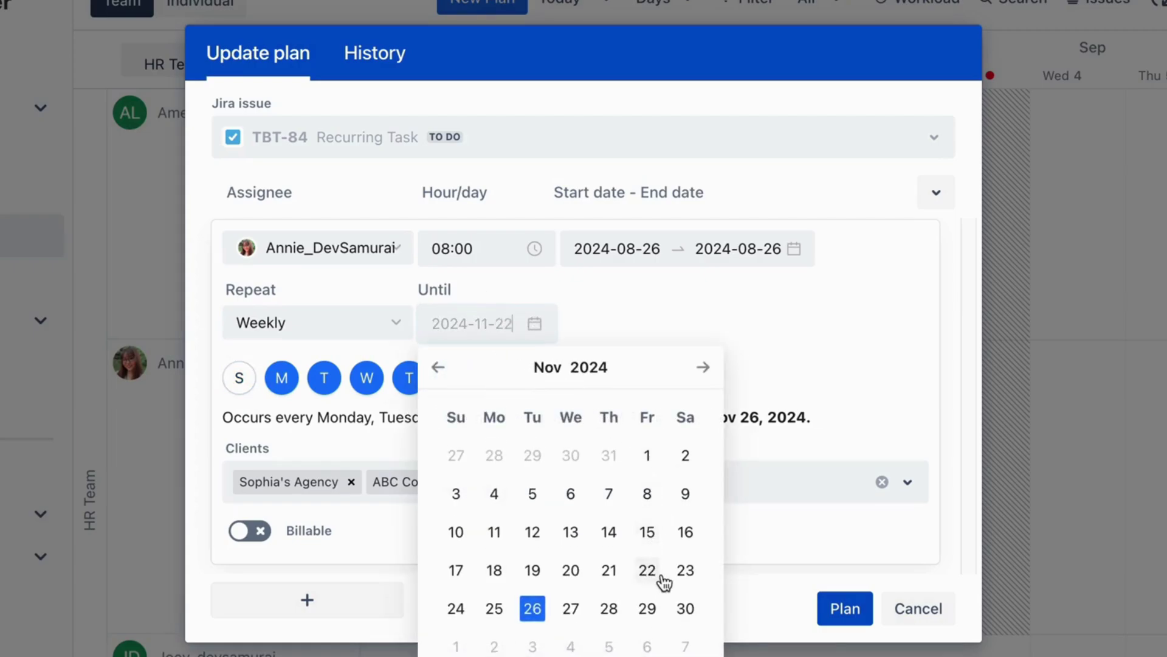
pyautogui.click(672, 608)
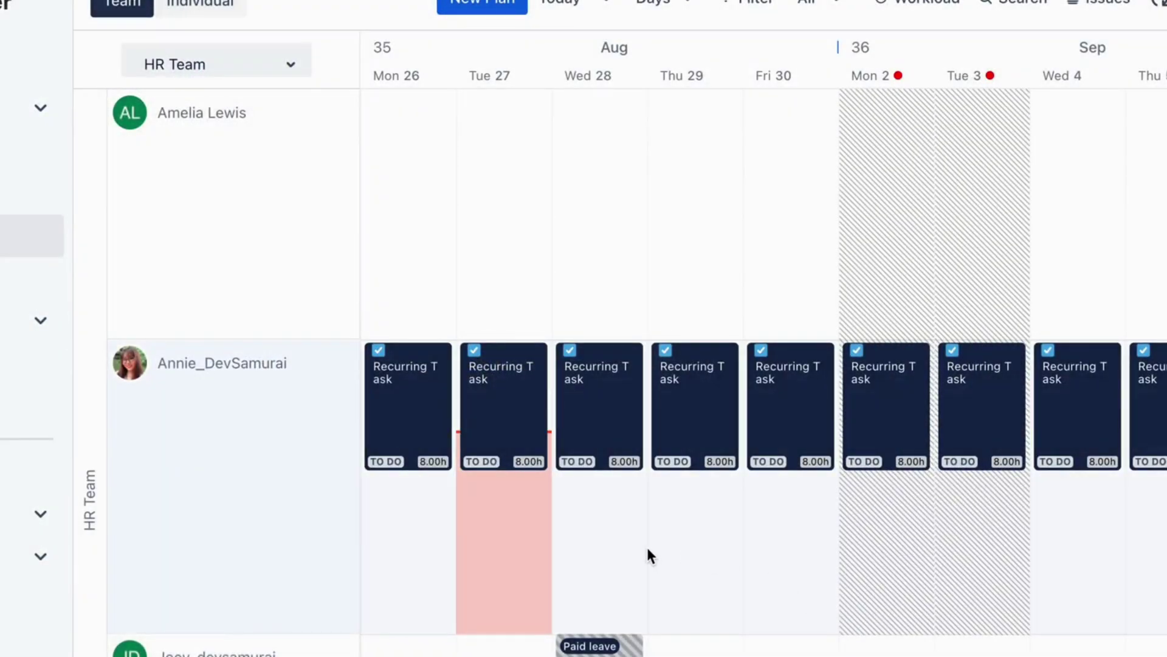
pyautogui.hscroll(10, 647, 555)
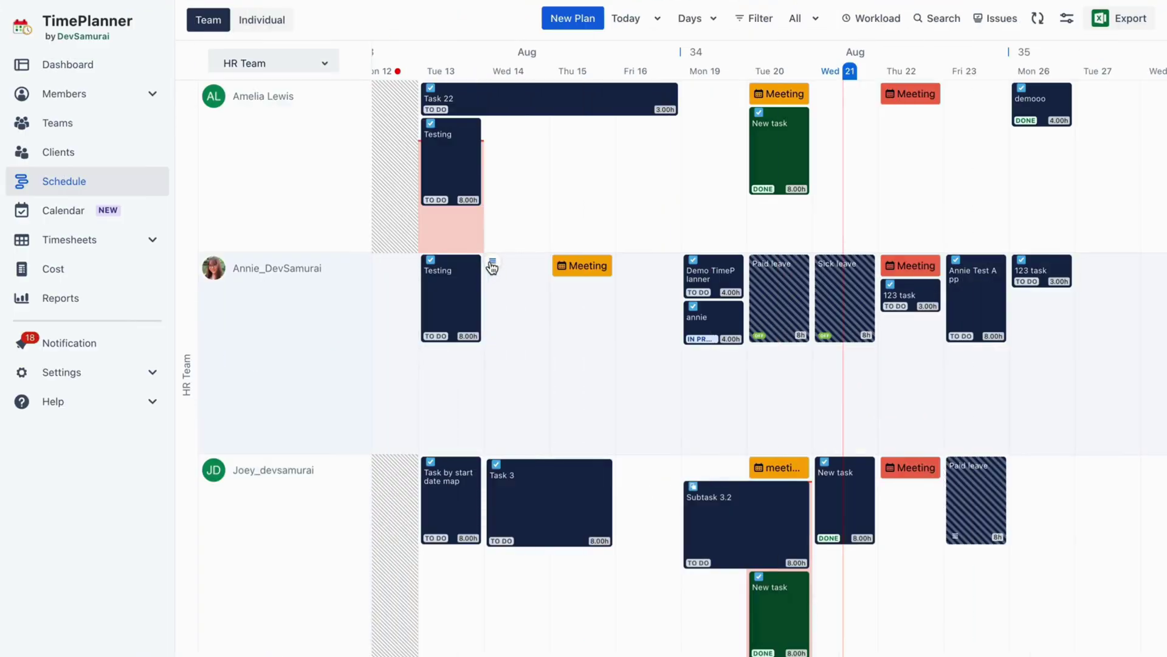
# - Mark Testing as In Progress, recolour it orange and extend it through 14 August
pyautogui.click(492, 266)
pyautogui.click(484, 290)
pyautogui.click(492, 263)
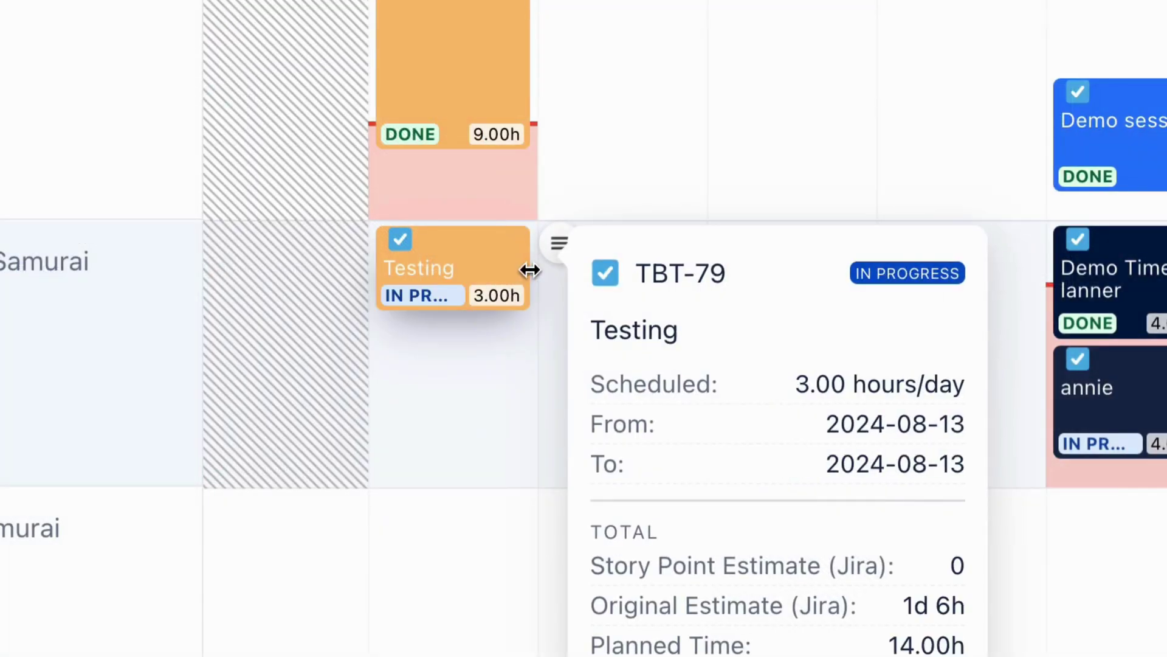
pyautogui.moveTo(530, 271); pyautogui.dragTo(608, 279)
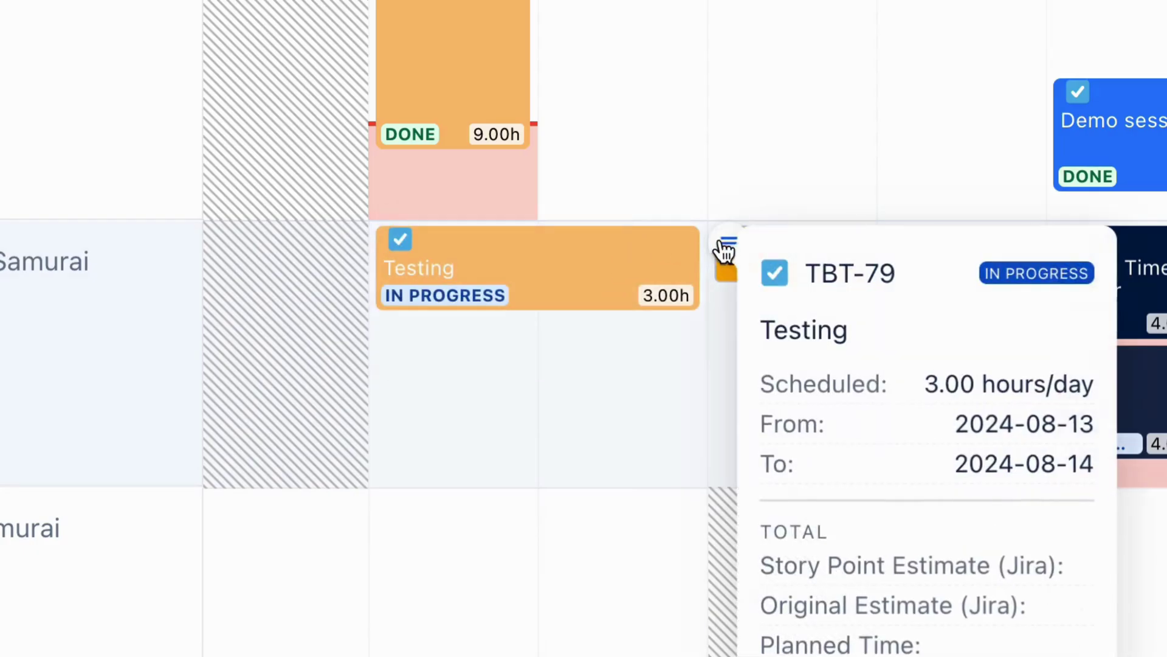
# - Review the Testing plan's change history in its Planning detail
pyautogui.click(728, 248)
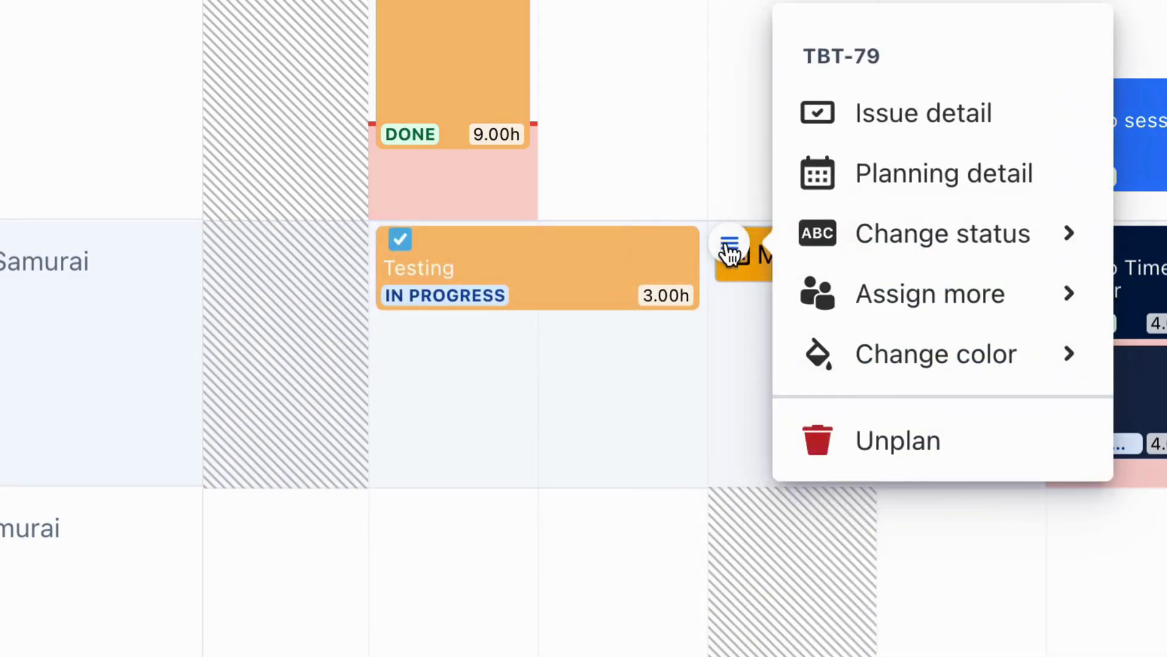
pyautogui.click(805, 191)
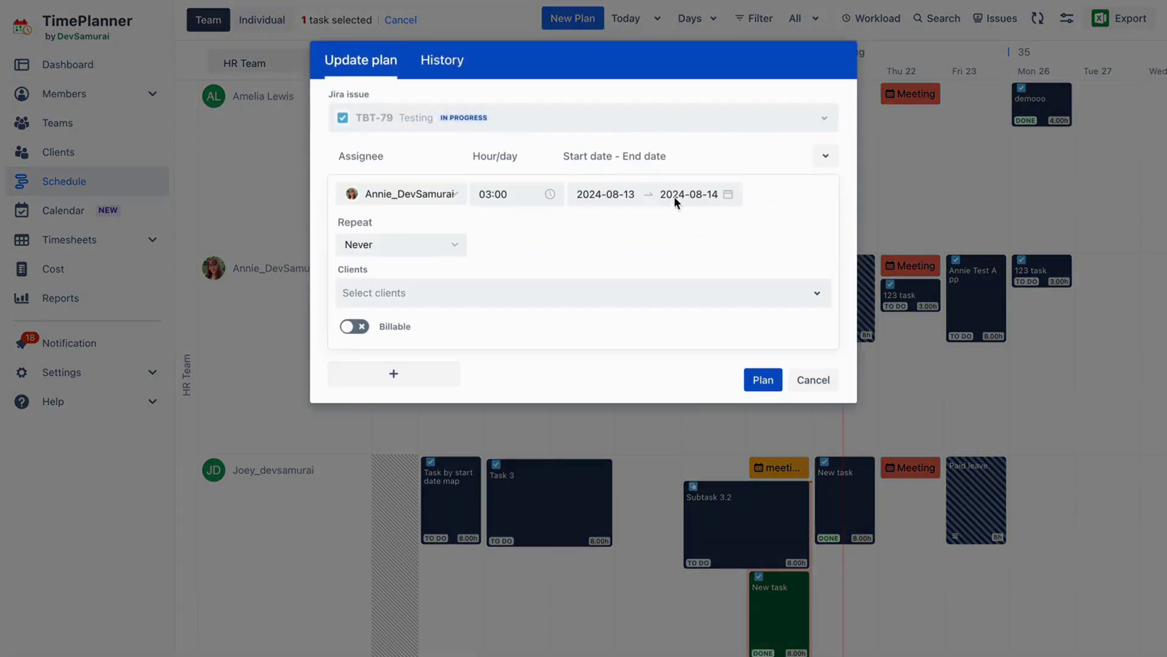
pyautogui.click(439, 67)
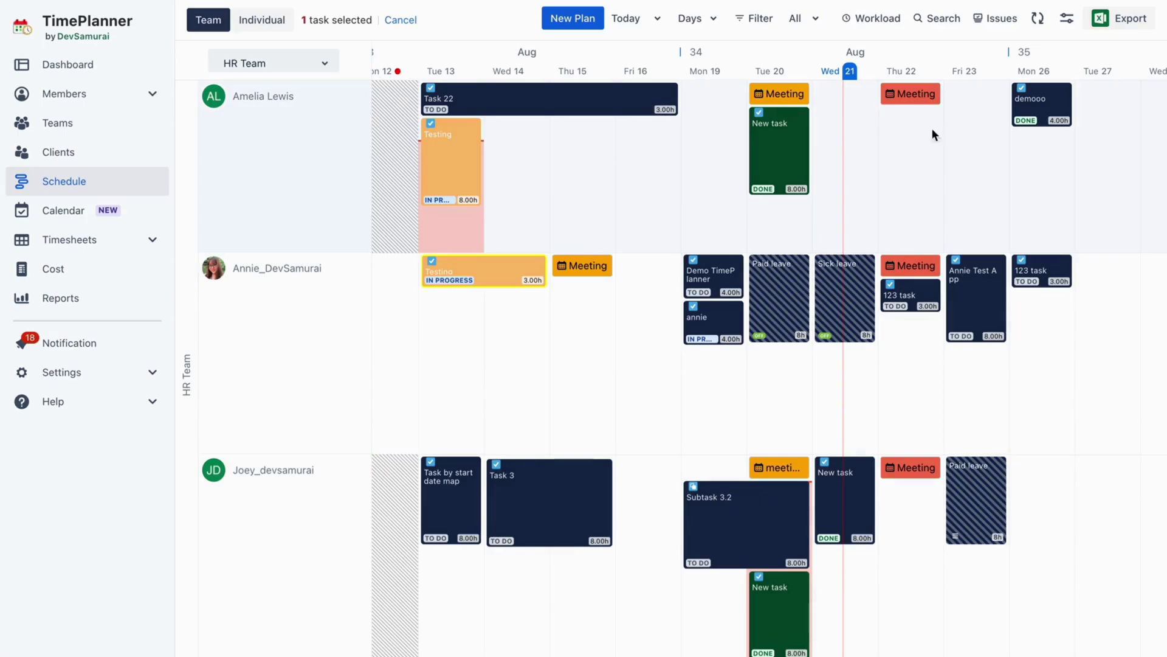
# - Show workload percentages, expand three members' rows and shorten Testing to 2 hours/day
pyautogui.click(883, 19)
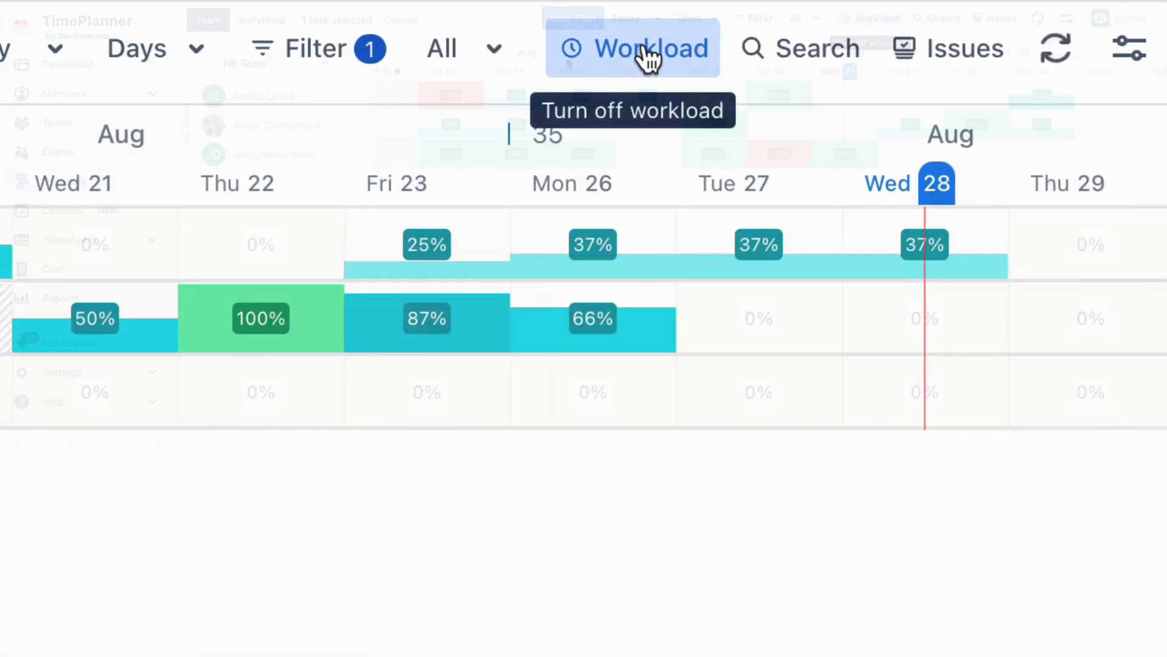
pyautogui.click(357, 97)
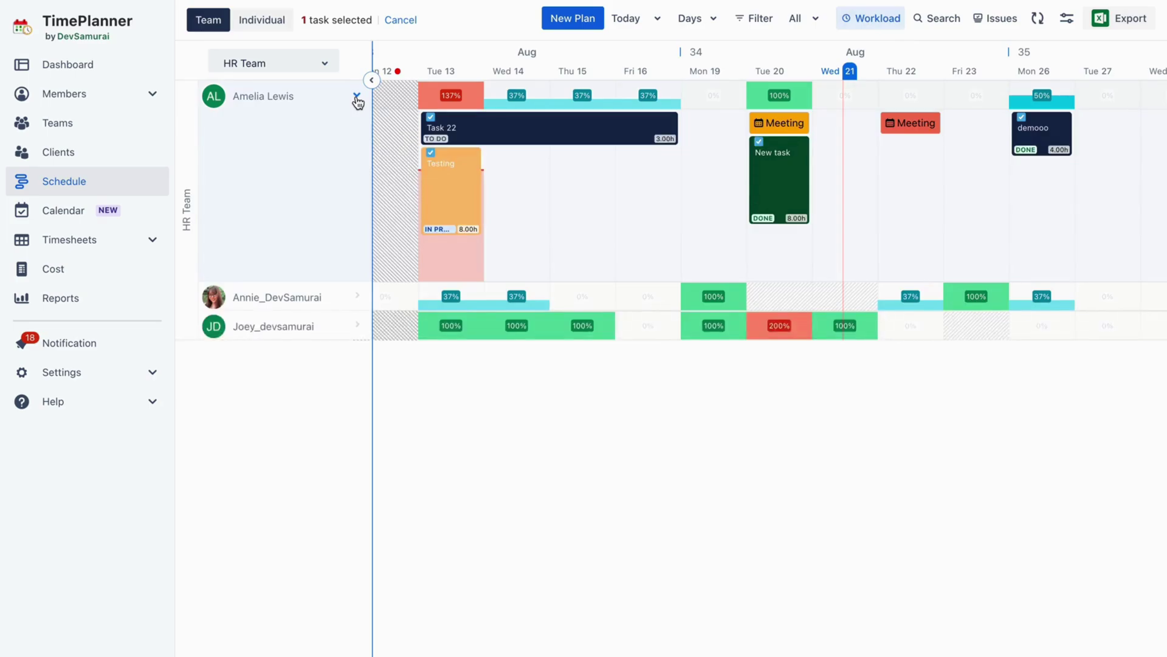
pyautogui.click(355, 296)
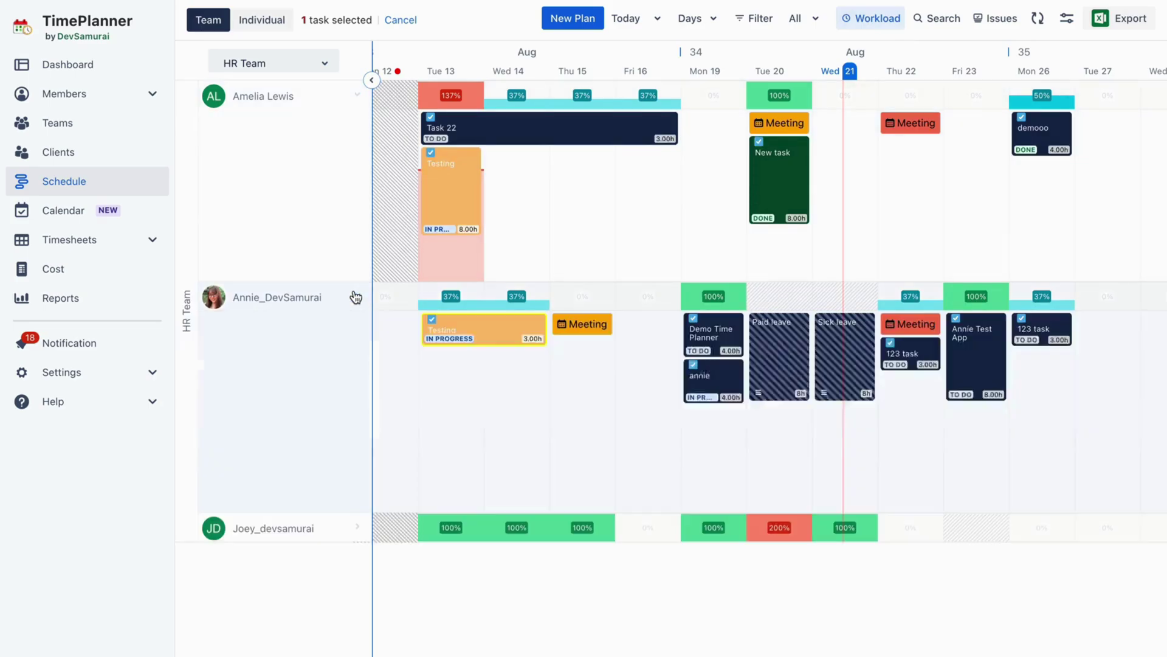
pyautogui.click(356, 529)
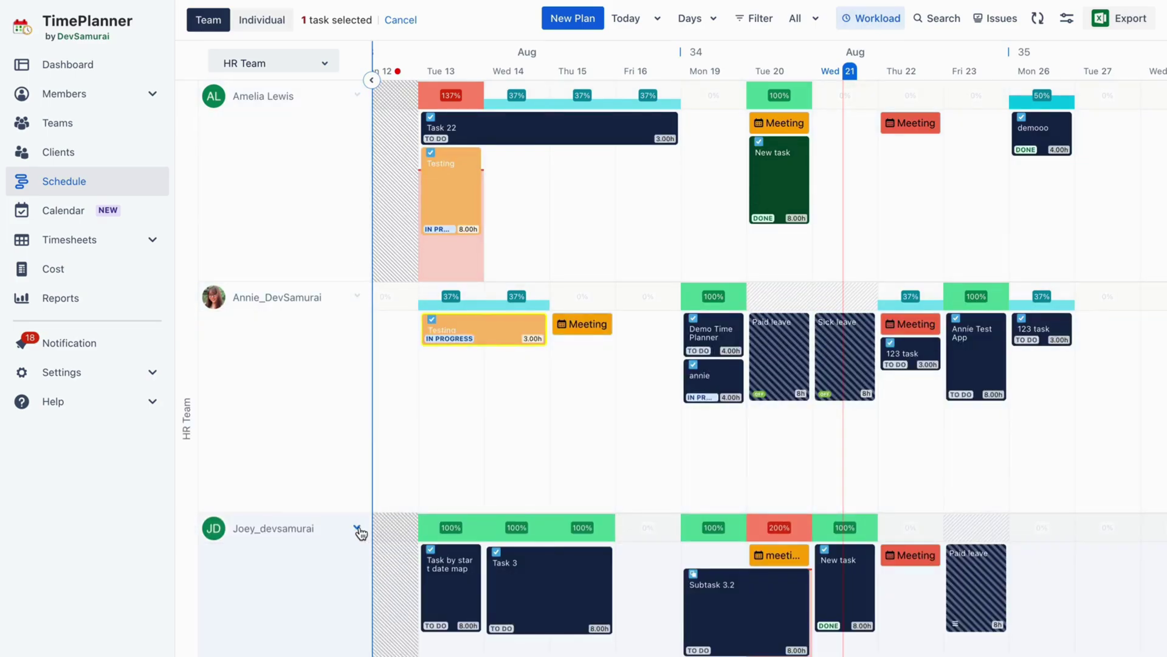
pyautogui.moveTo(450, 234)
pyautogui.moveTo(462, 234); pyautogui.dragTo(463, 168)
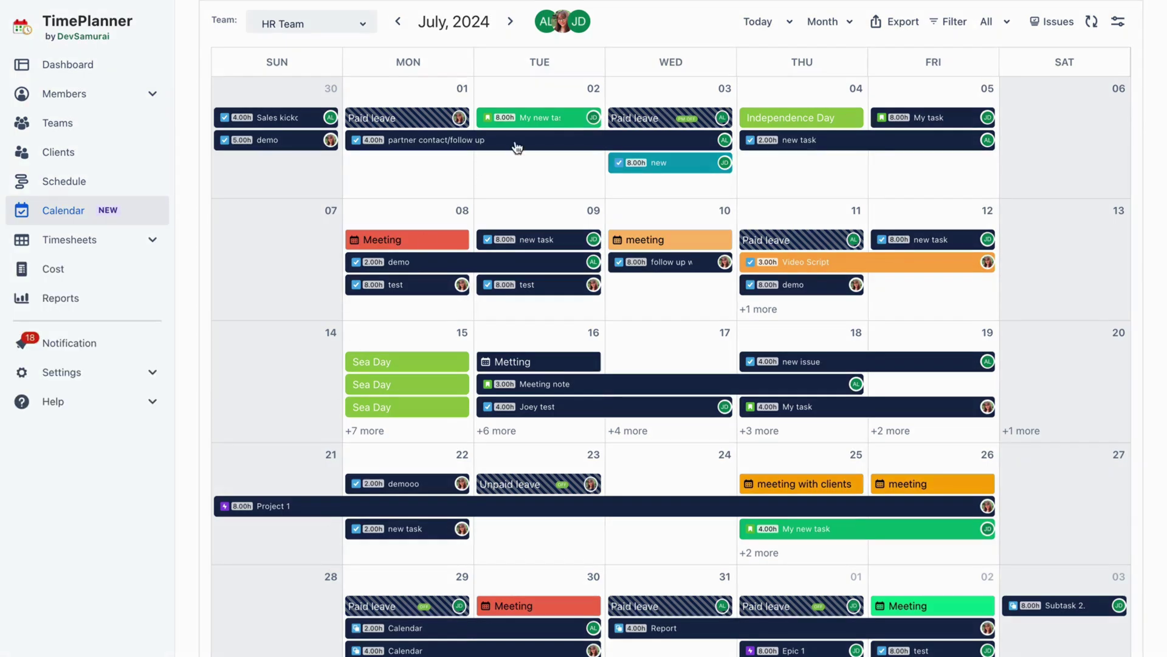
# - Move the calendar to August 2024 and filter it to two members' events
pyautogui.click(509, 23)
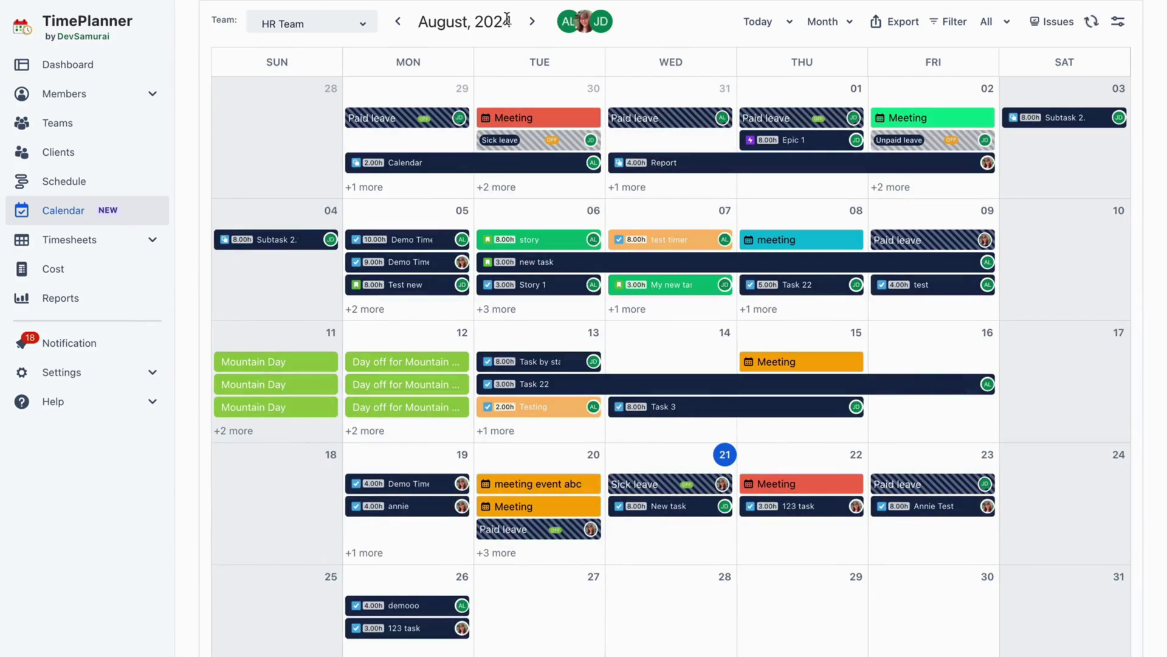
pyautogui.click(567, 25)
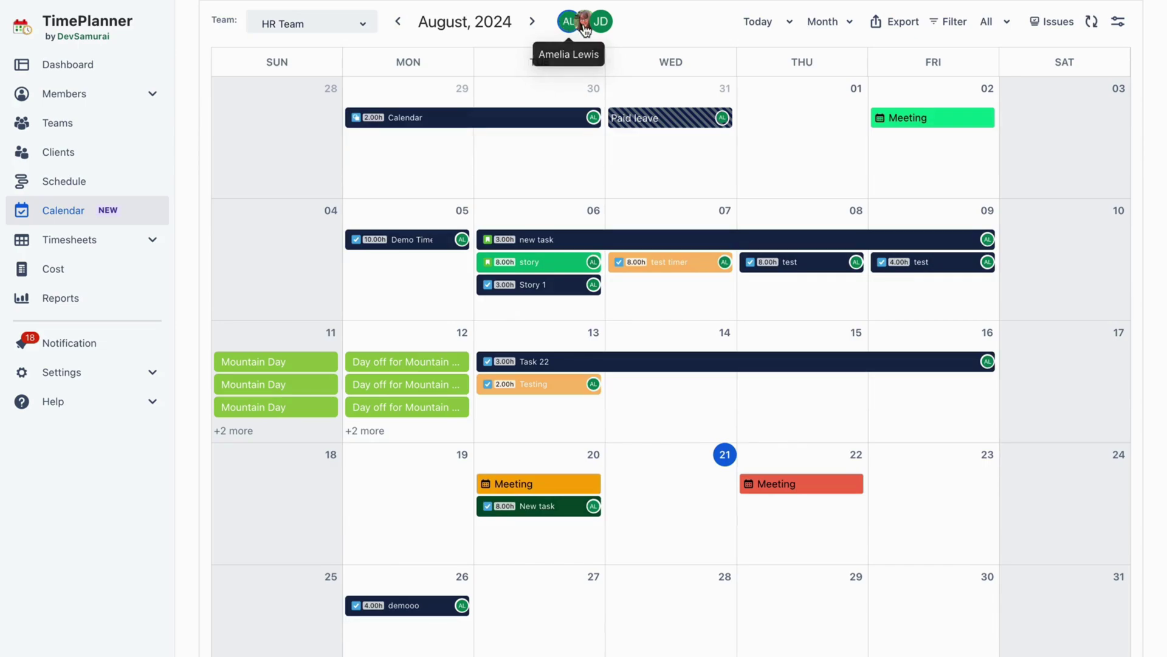
pyautogui.click(584, 25)
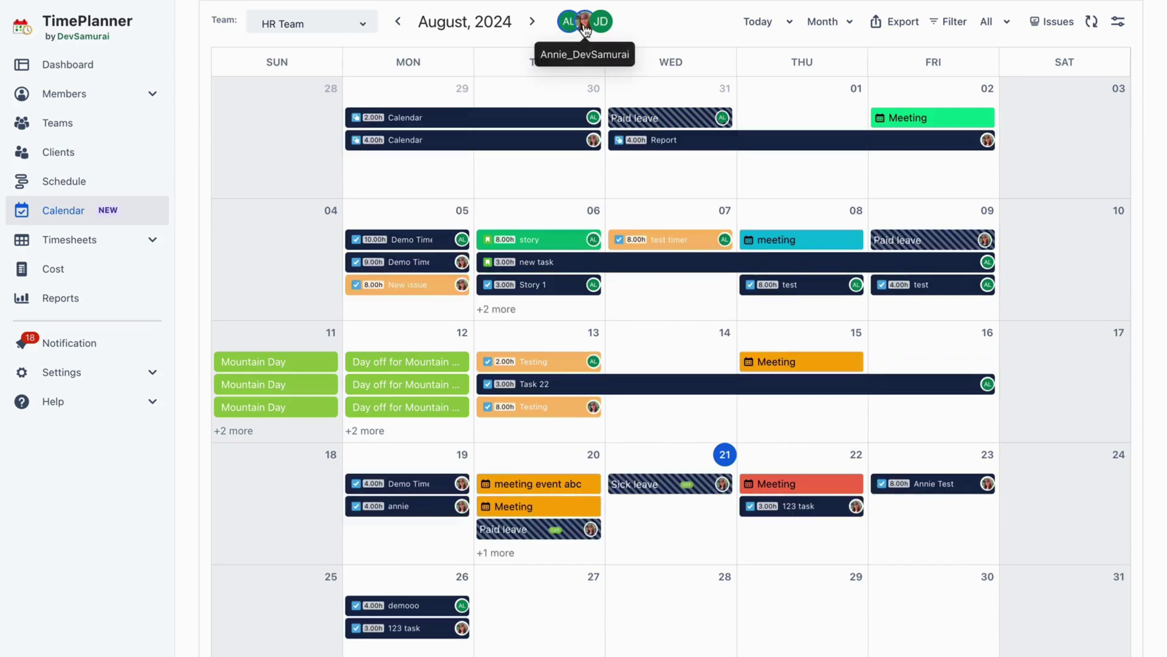
pyautogui.click(851, 22)
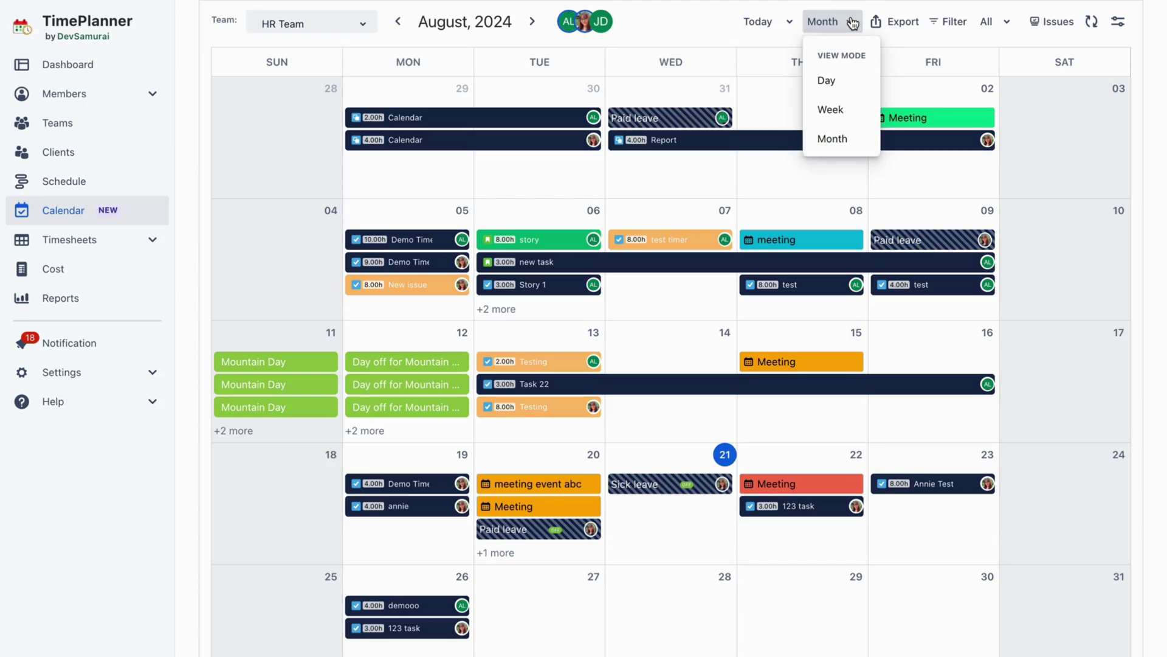
pyautogui.click(899, 21)
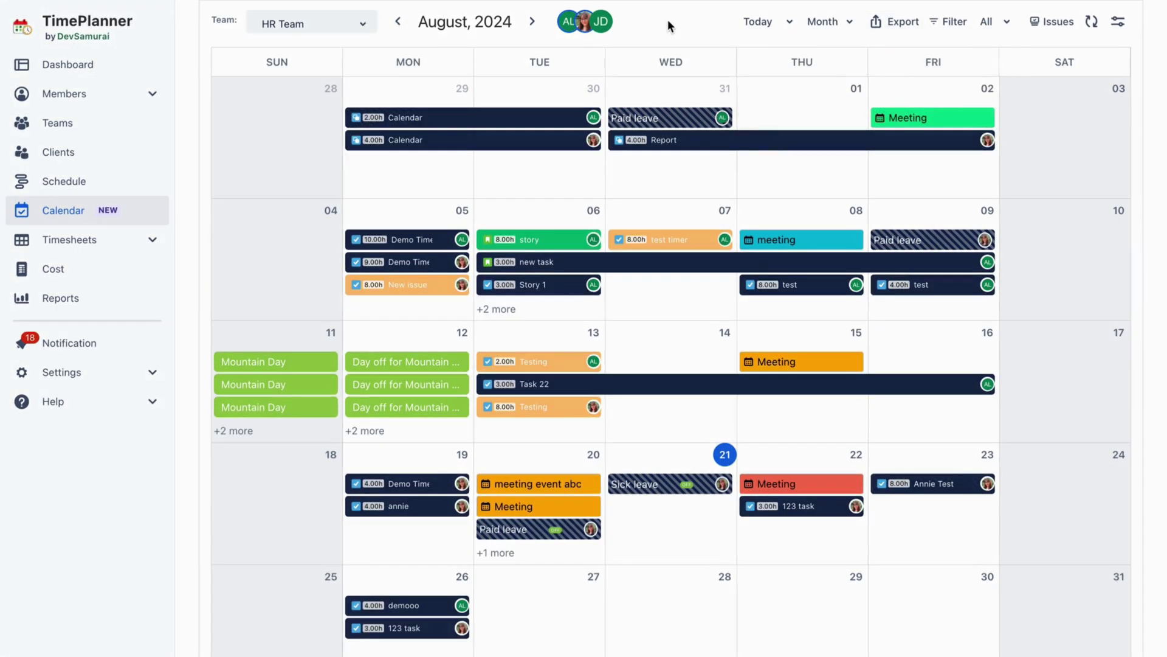
# - List all tasks for Tuesday, August 6 via '+2 more'
pyautogui.click(495, 308)
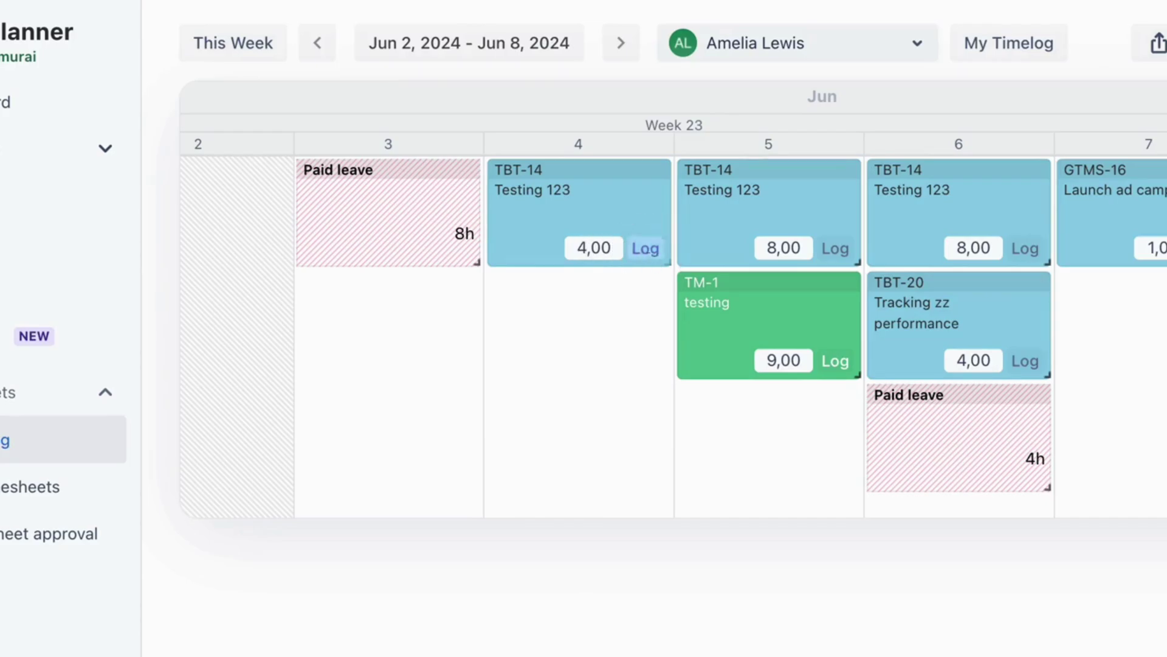
# - Log 02:00 total hours on AN-25 testing tbt for June 4
pyautogui.click(646, 248)
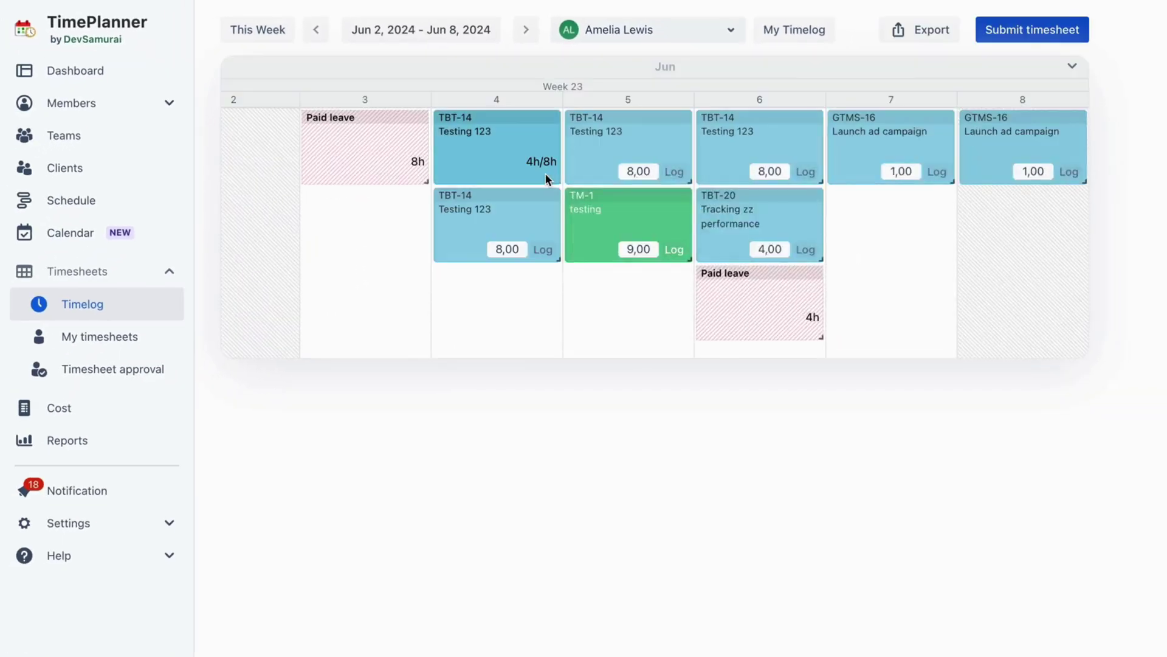
pyautogui.click(494, 323)
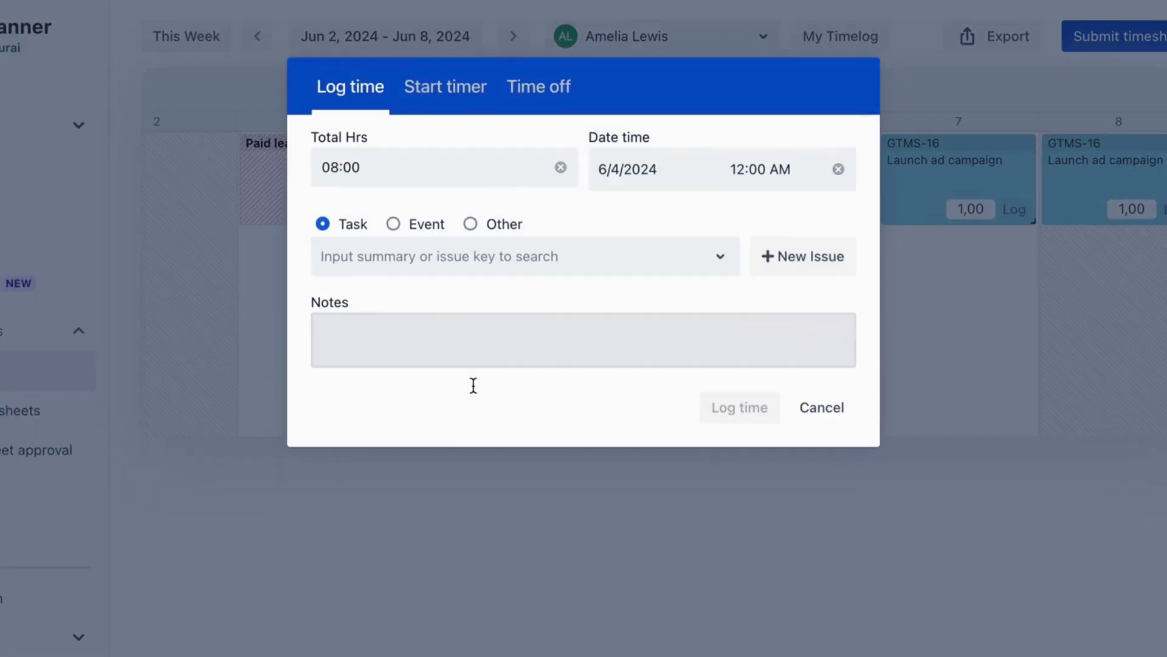
pyautogui.click(487, 263)
pyautogui.write('tbt')
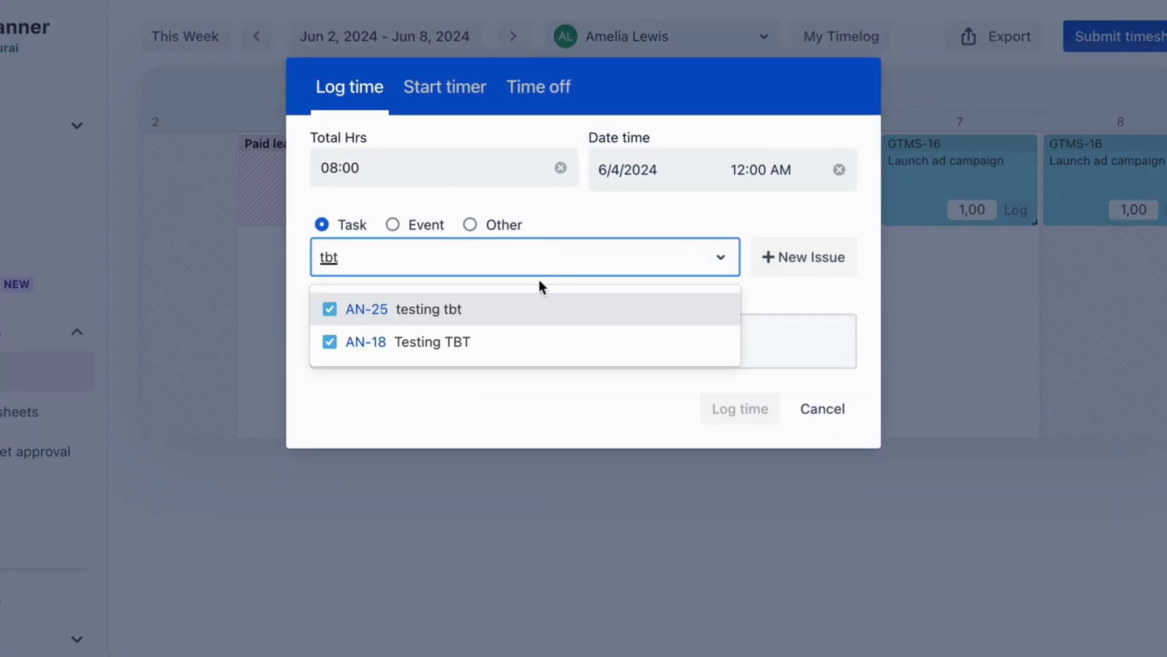
pyautogui.click(527, 306)
pyautogui.click(337, 169)
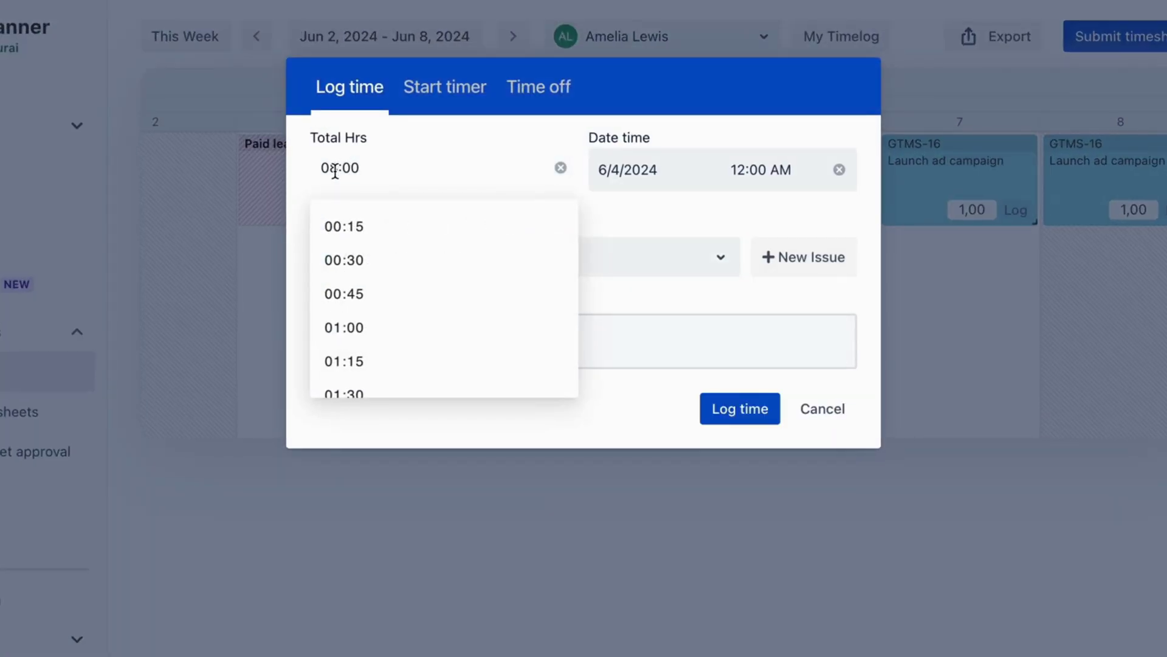
pyautogui.write('2')
pyautogui.click(737, 408)
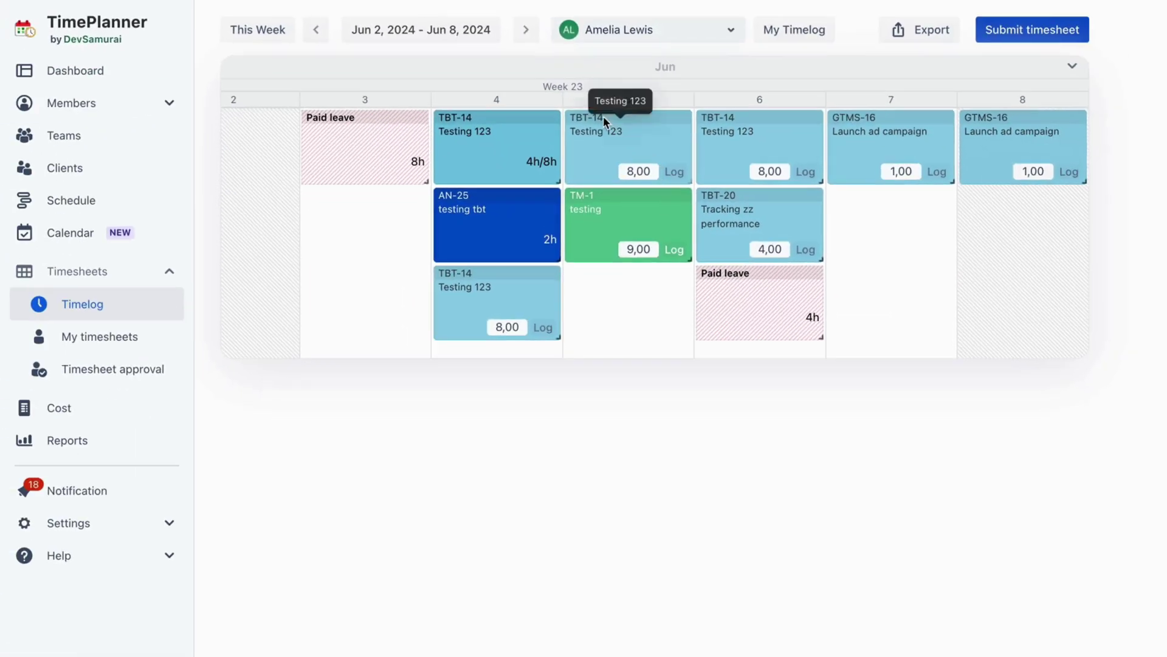
# - Add a 2h timelog to the Testing 123 (TBT-14) issue
pyautogui.click(603, 119)
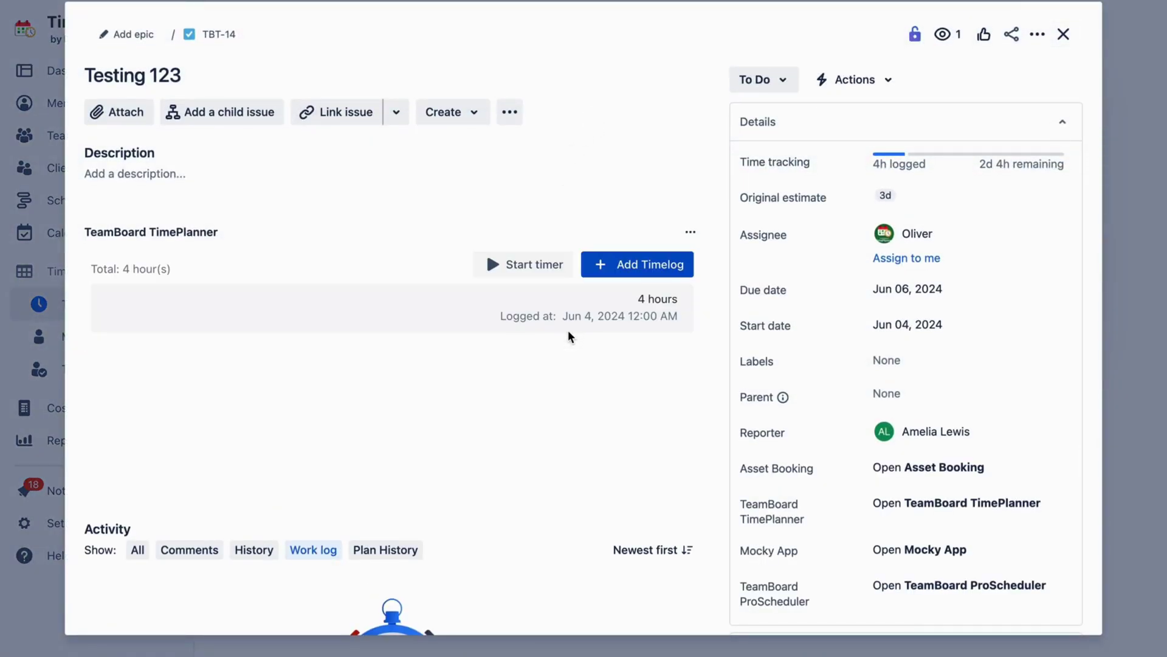
pyautogui.click(626, 265)
pyautogui.click(610, 287)
pyautogui.write('2h')
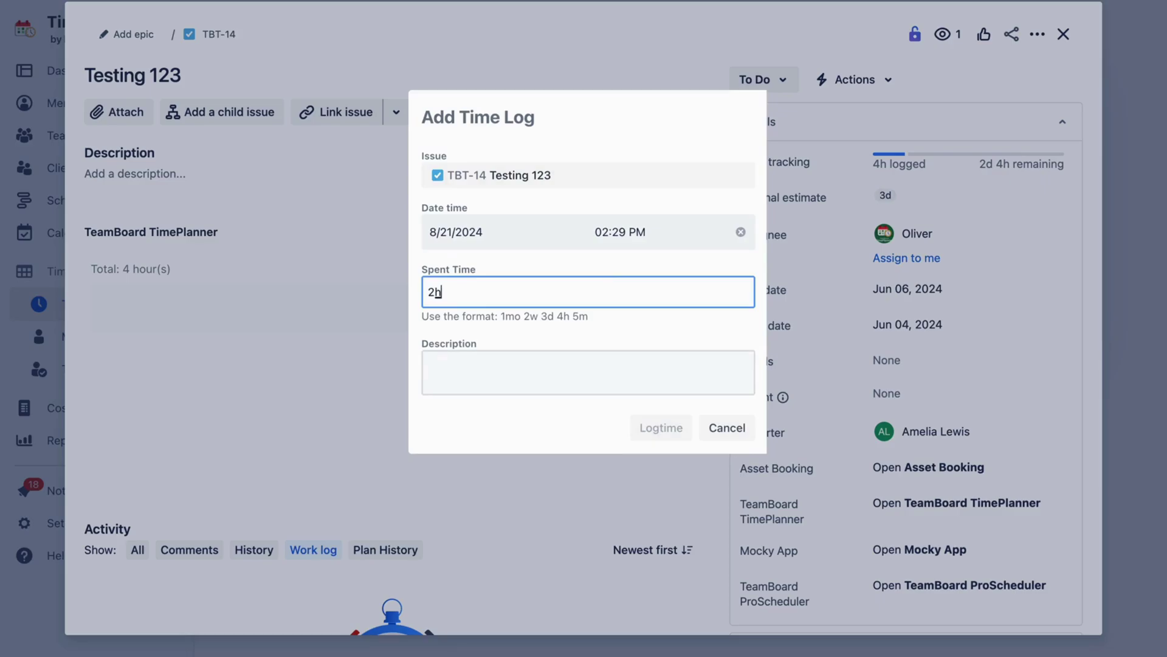
pyautogui.click(656, 429)
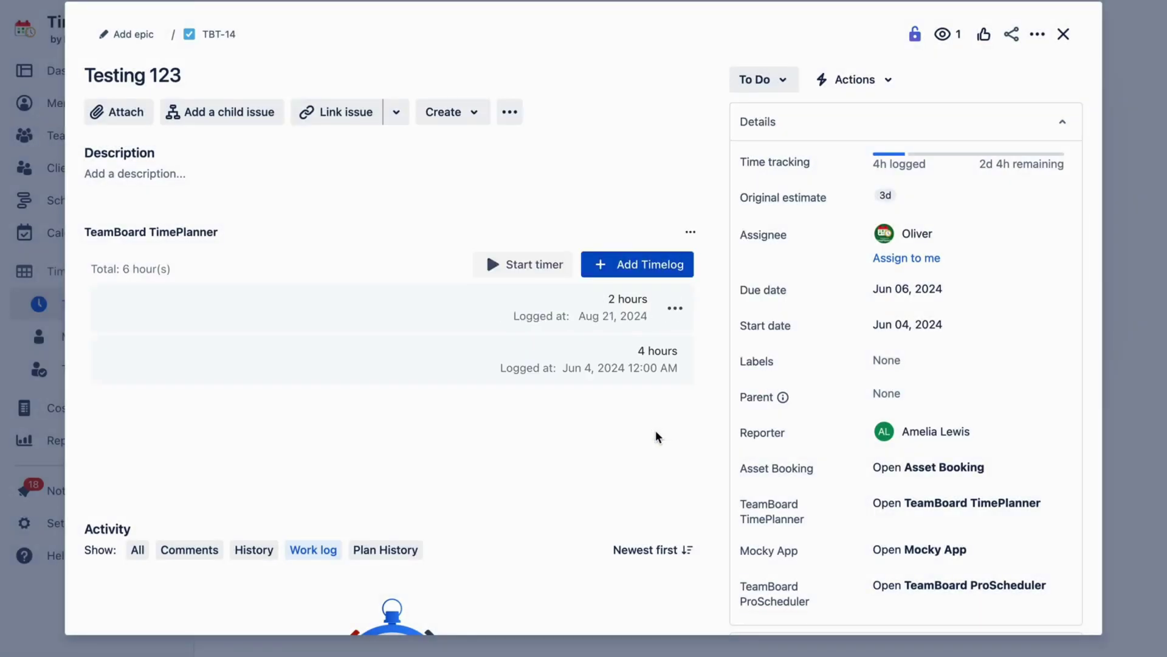
# - Close the issue and start the timer on AN-25 testing tbt
pyautogui.click(1063, 34)
pyautogui.click(1018, 56)
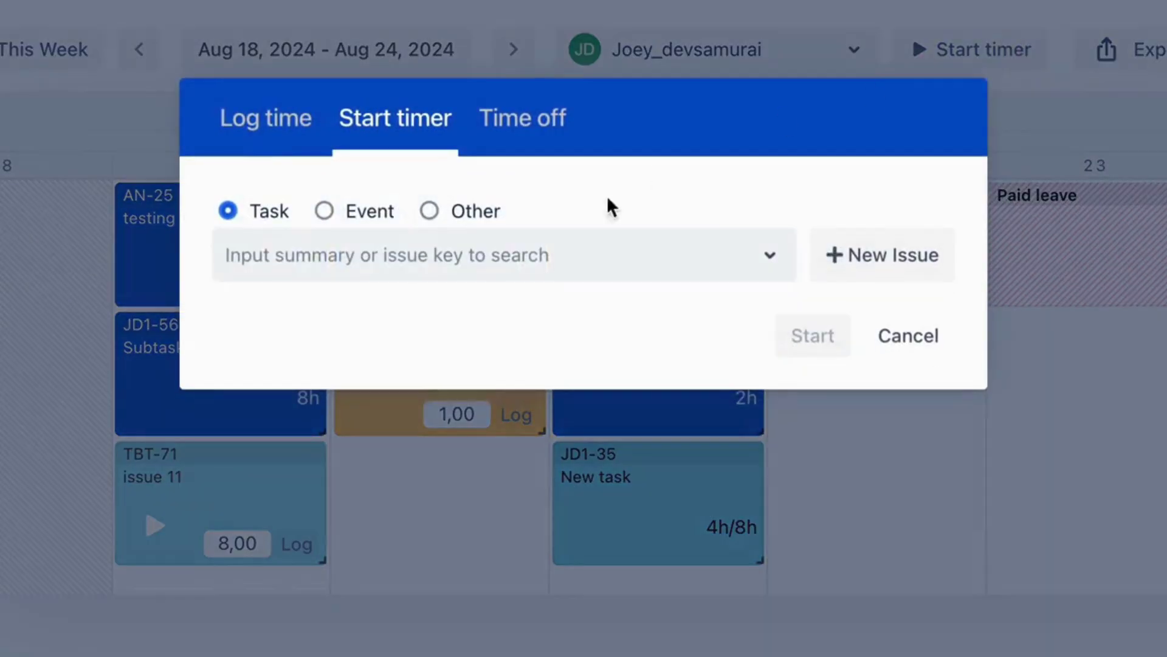
pyautogui.click(578, 258)
pyautogui.write('tbt')
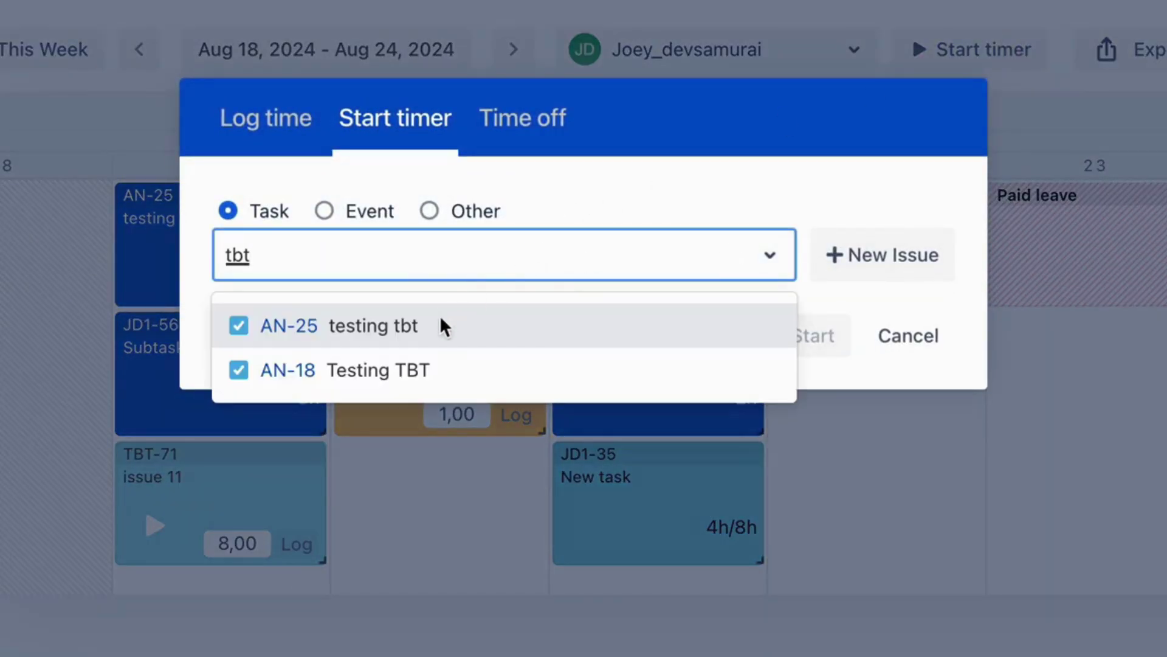
pyautogui.click(441, 327)
pyautogui.click(800, 348)
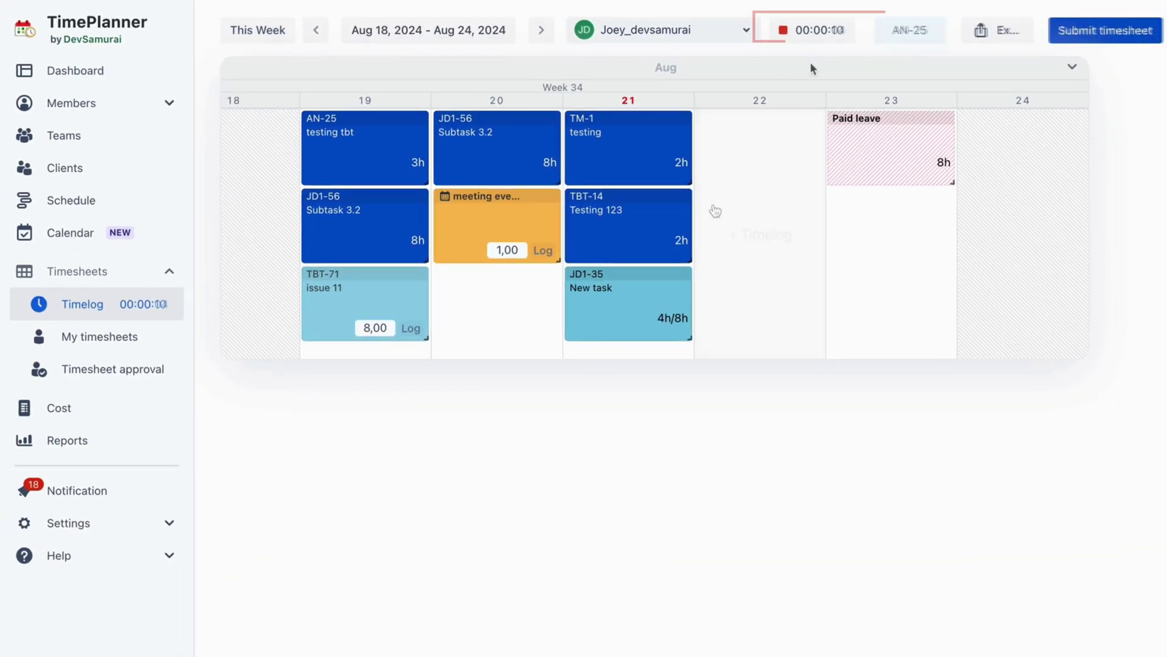
# - Stop the timer and log the timed 0.02h as an August 21 entry
pyautogui.click(811, 28)
pyautogui.click(590, 150)
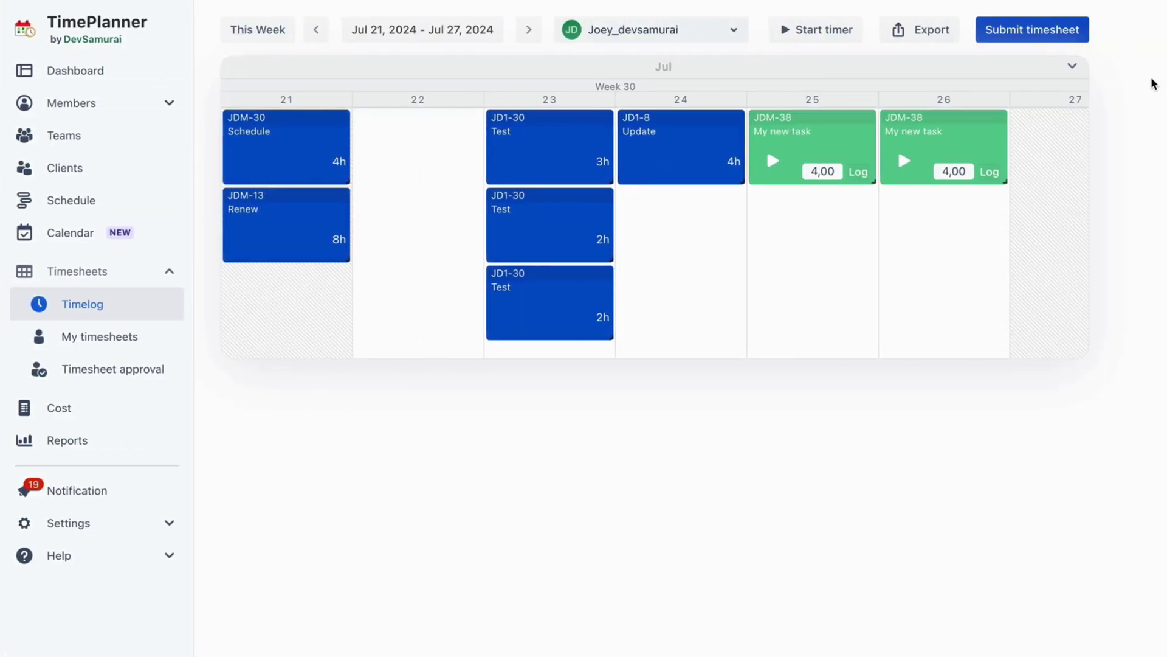
# - Submit the July 21–27 timesheet with Annie_DevSamurai as approver
pyautogui.click(1053, 28)
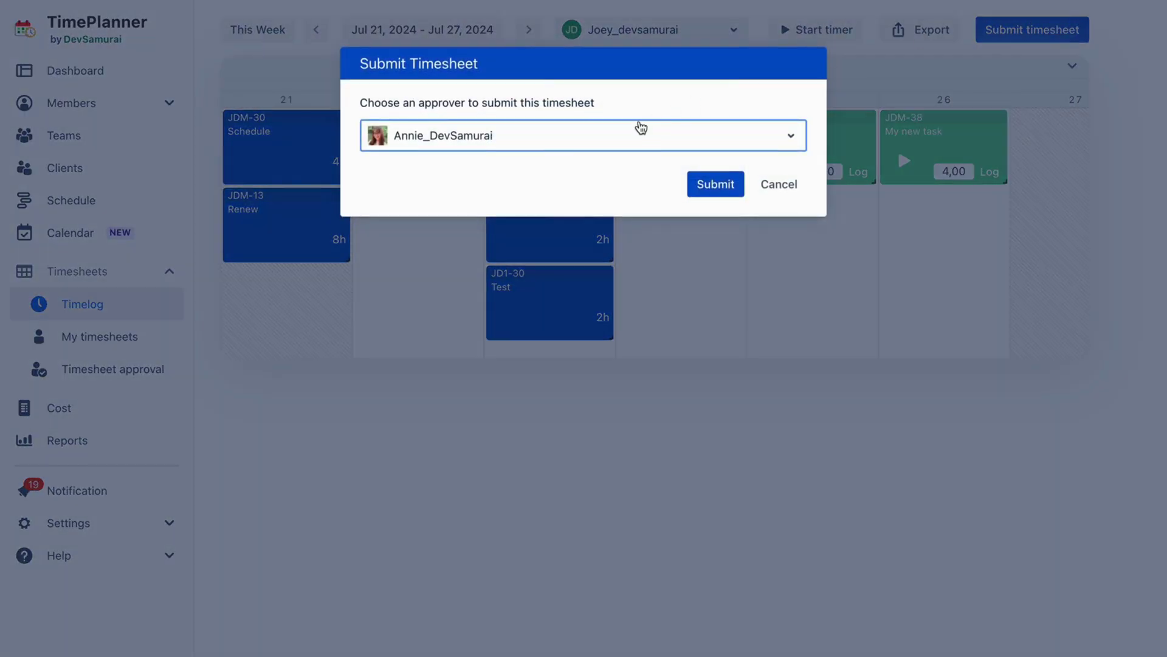
pyautogui.click(639, 132)
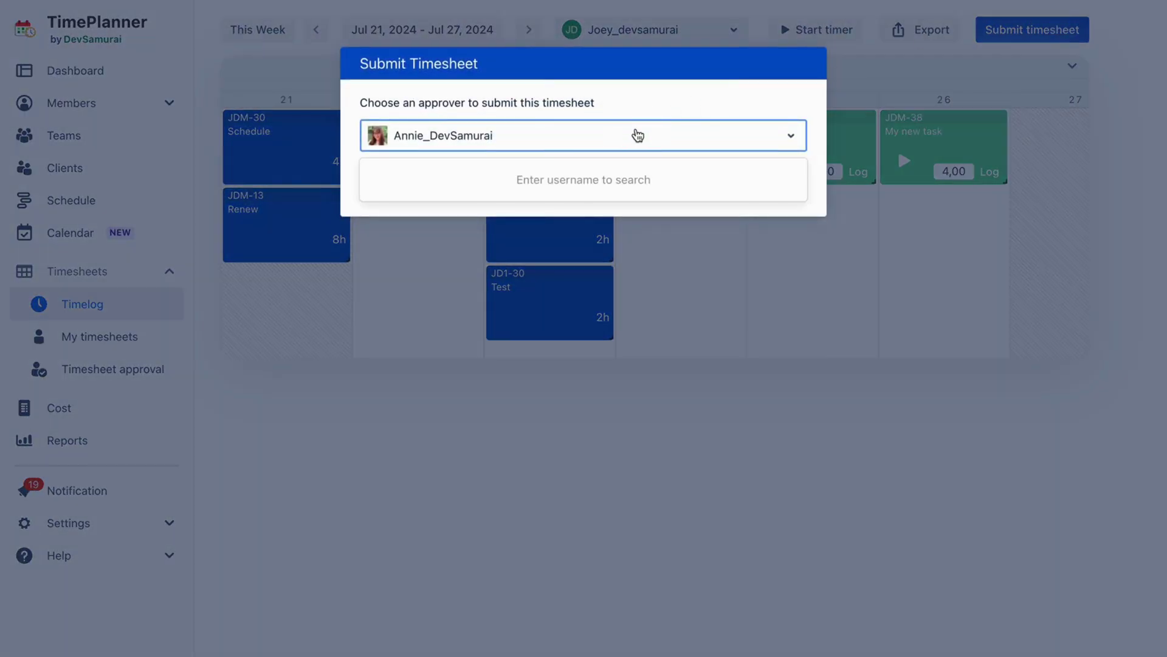
pyautogui.write('joey')
pyautogui.click(521, 182)
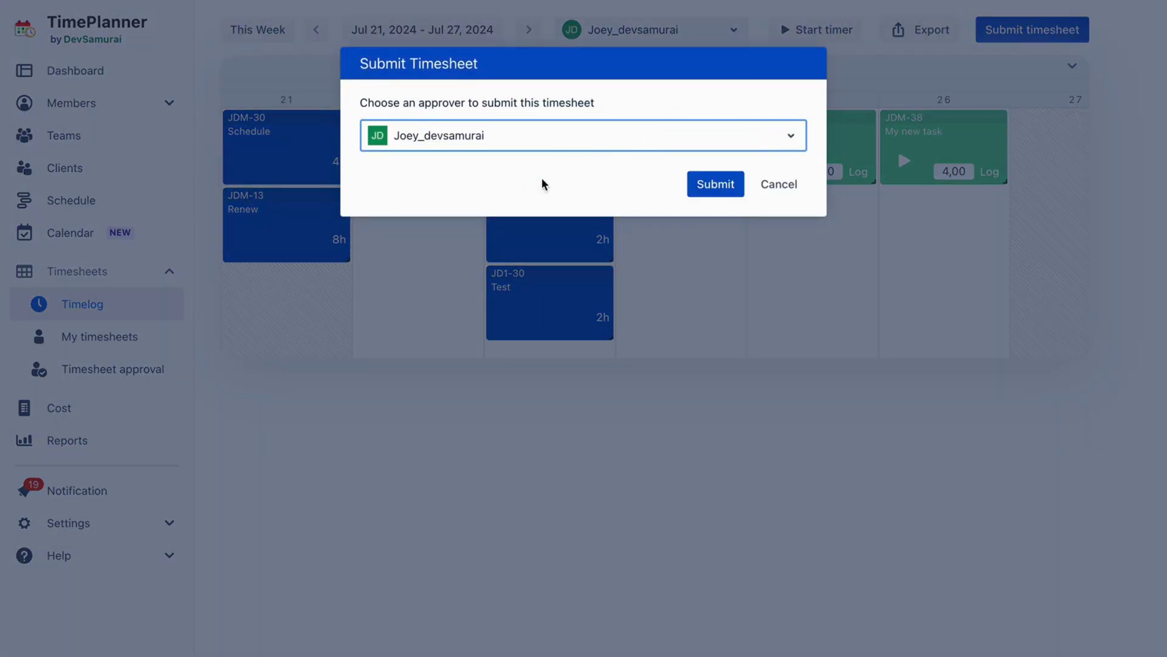
pyautogui.click(695, 187)
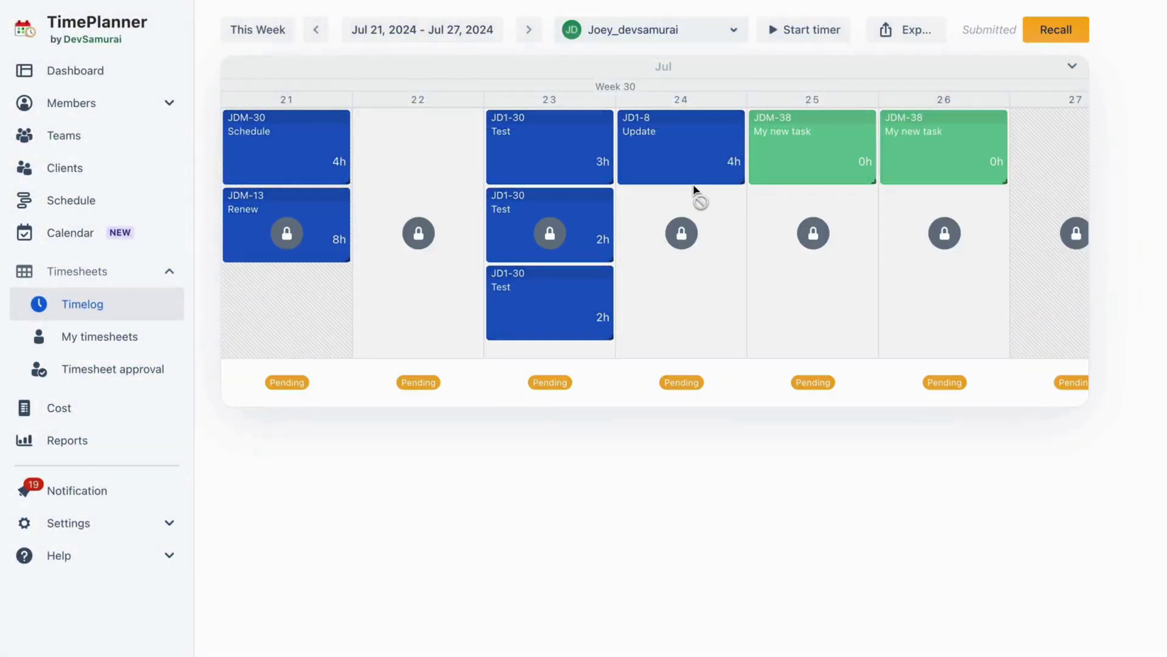
# - Approve the July 21 day on the timesheet approval page
pyautogui.click(135, 371)
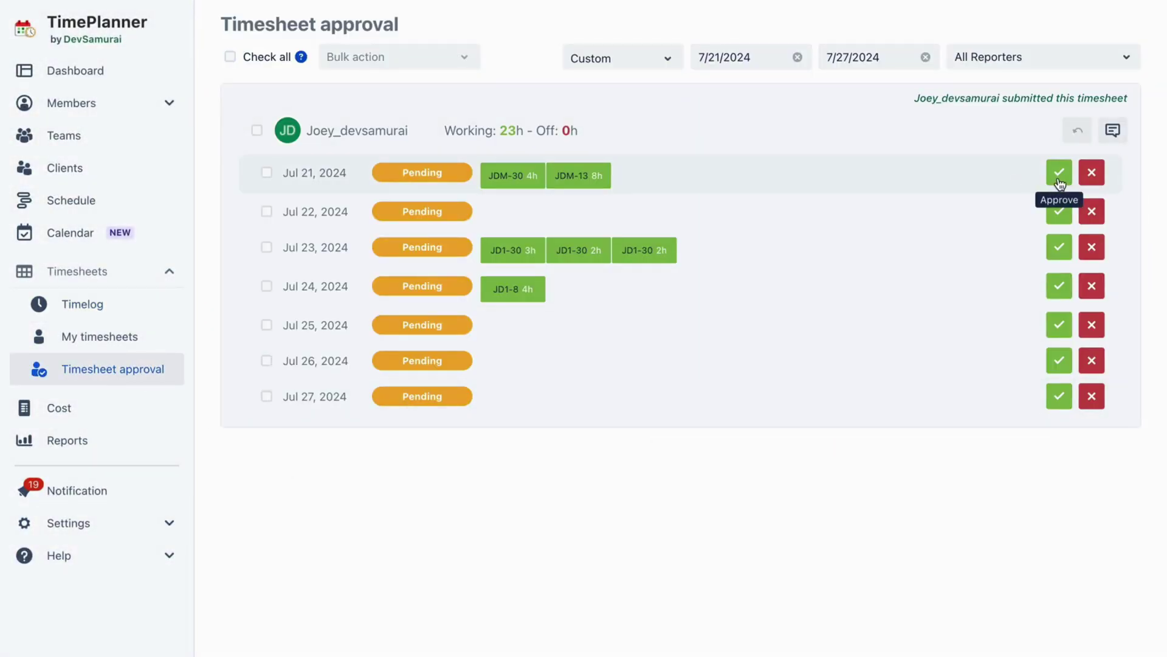
pyautogui.click(1059, 182)
pyautogui.click(712, 204)
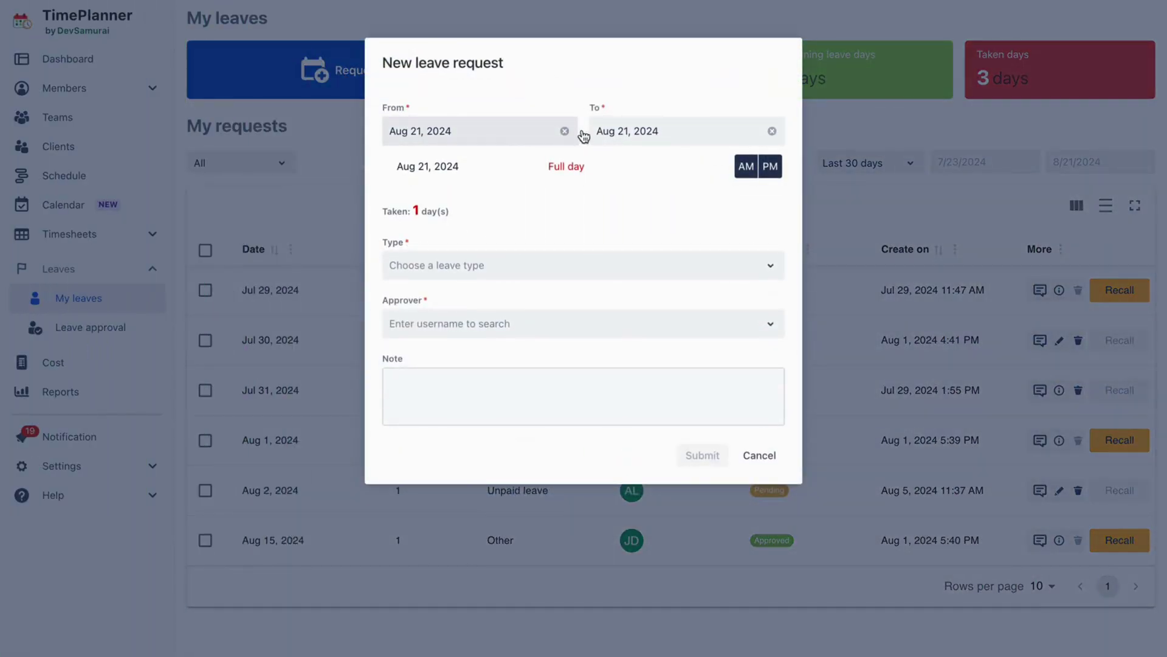
# - Submit a full-day Paid leave request for August 28, 2024 with an approver chosen
pyautogui.click(529, 136)
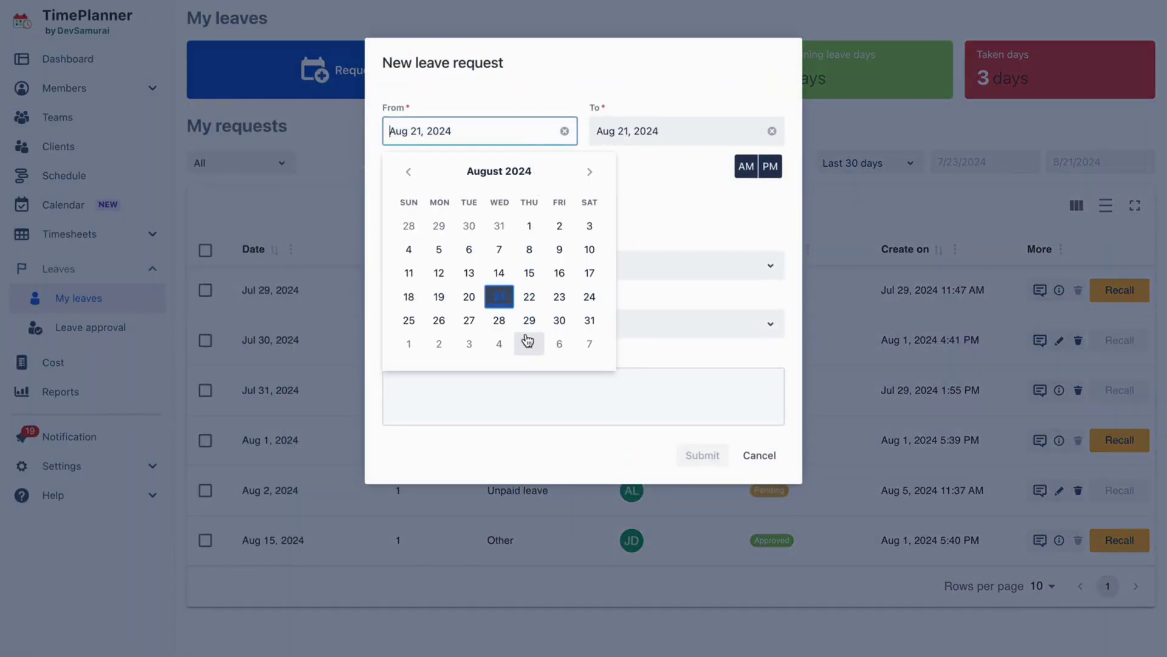
pyautogui.click(499, 321)
pyautogui.click(651, 271)
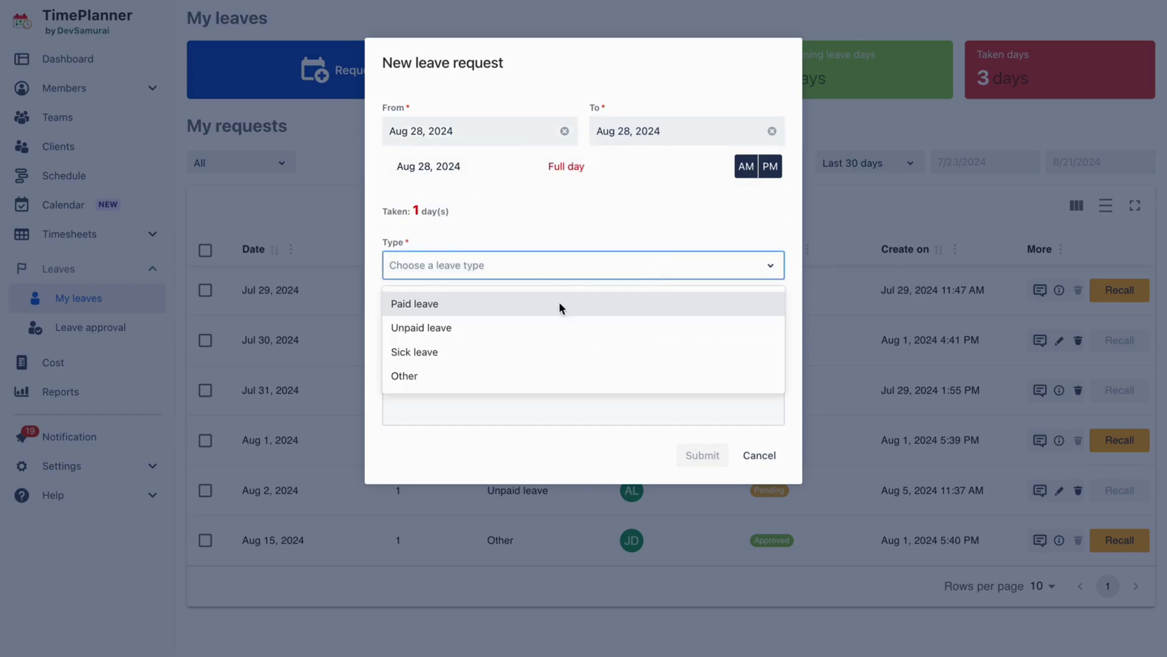
pyautogui.click(558, 302)
pyautogui.click(553, 329)
pyautogui.click(438, 439)
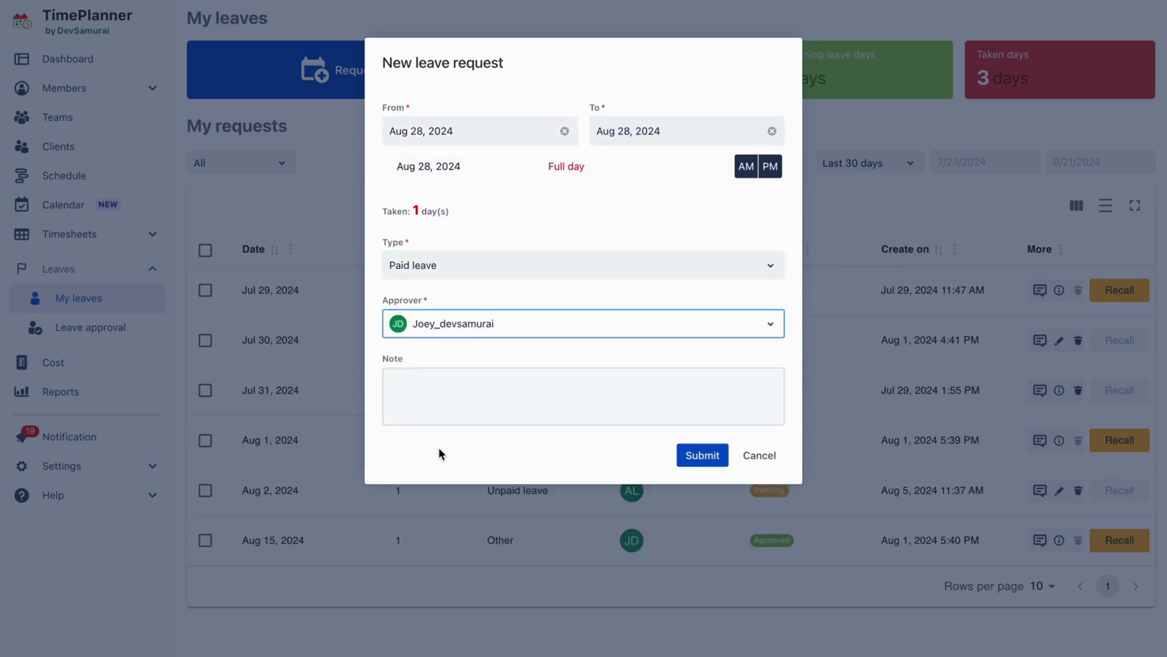
pyautogui.click(701, 454)
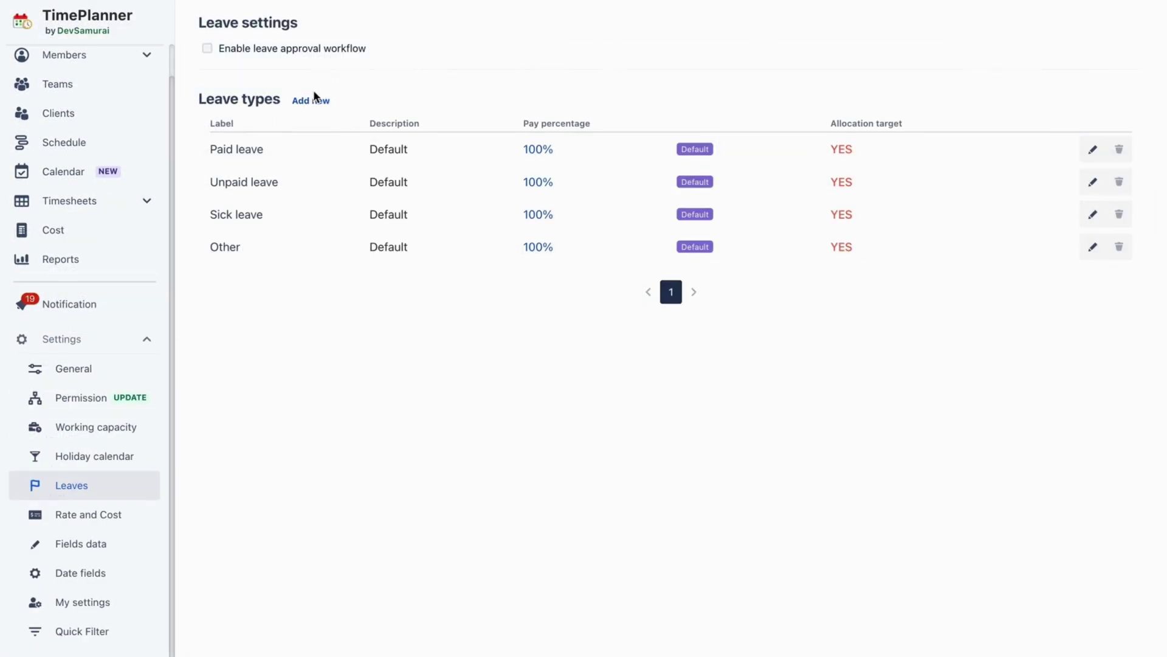
# - Create a custom leave type named Wedding at 100% pay
pyautogui.click(313, 101)
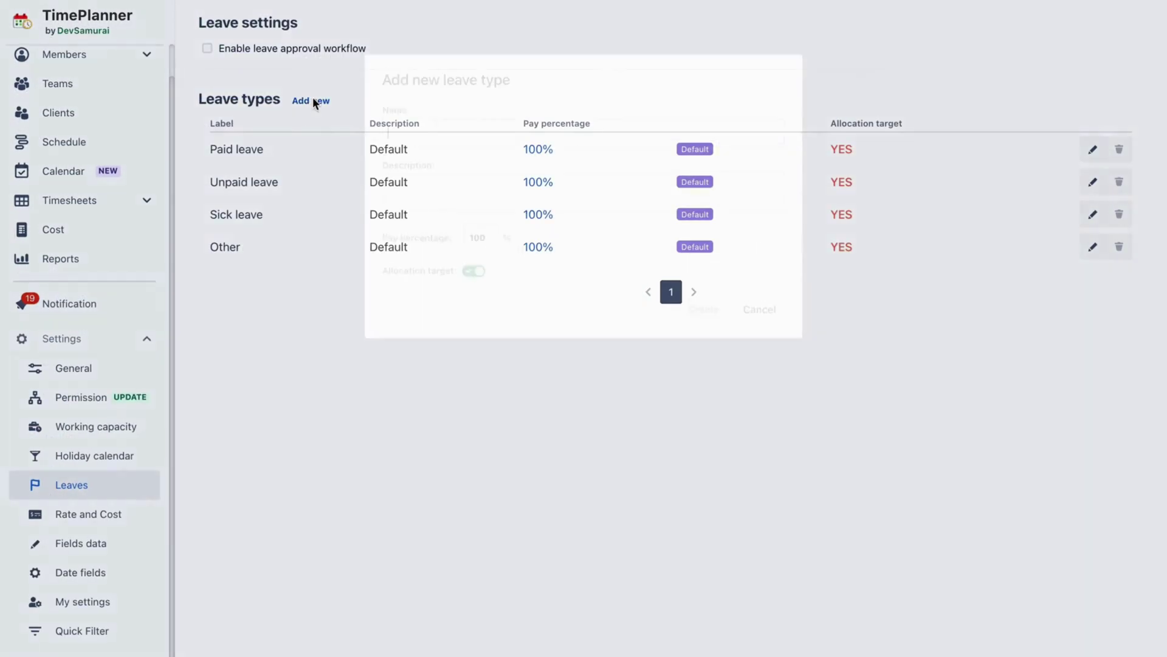
pyautogui.write('Wedding')
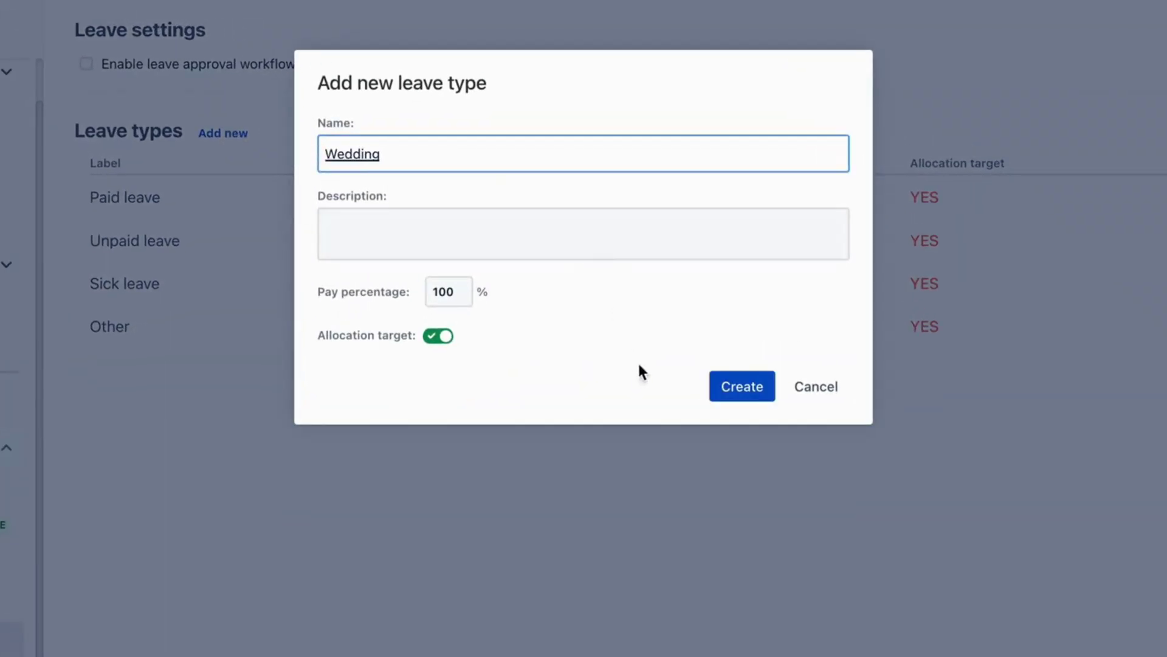
pyautogui.click(730, 393)
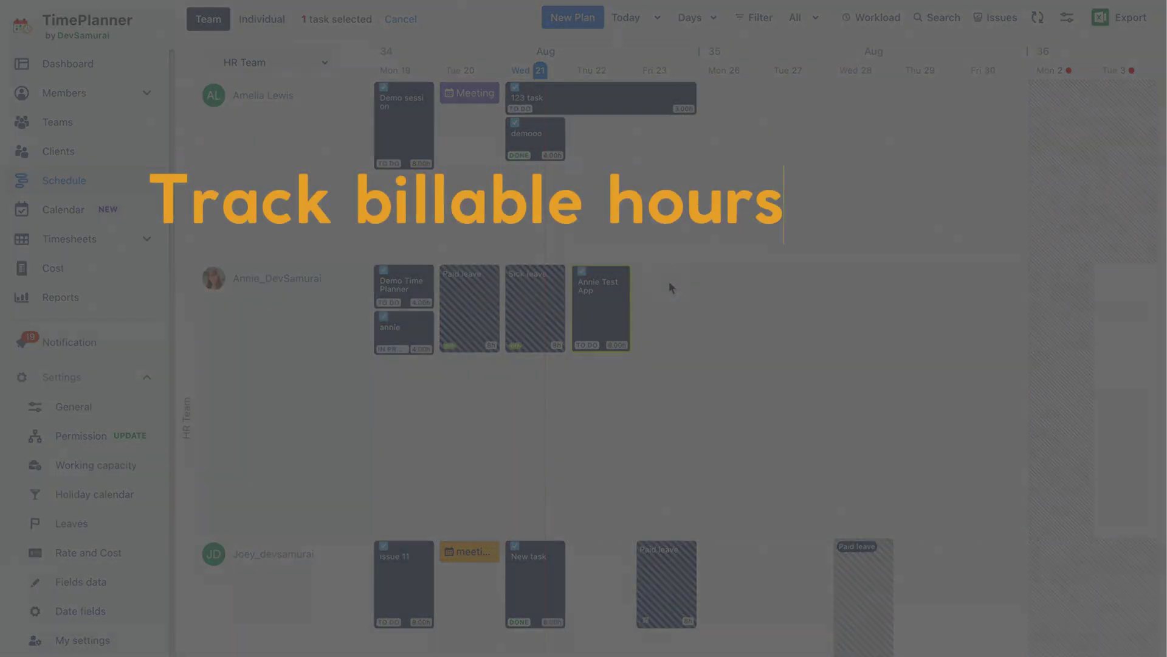
# - Create the new issue New (TBT-82) from the schedule's Plan Issue dialog
pyautogui.click(669, 281)
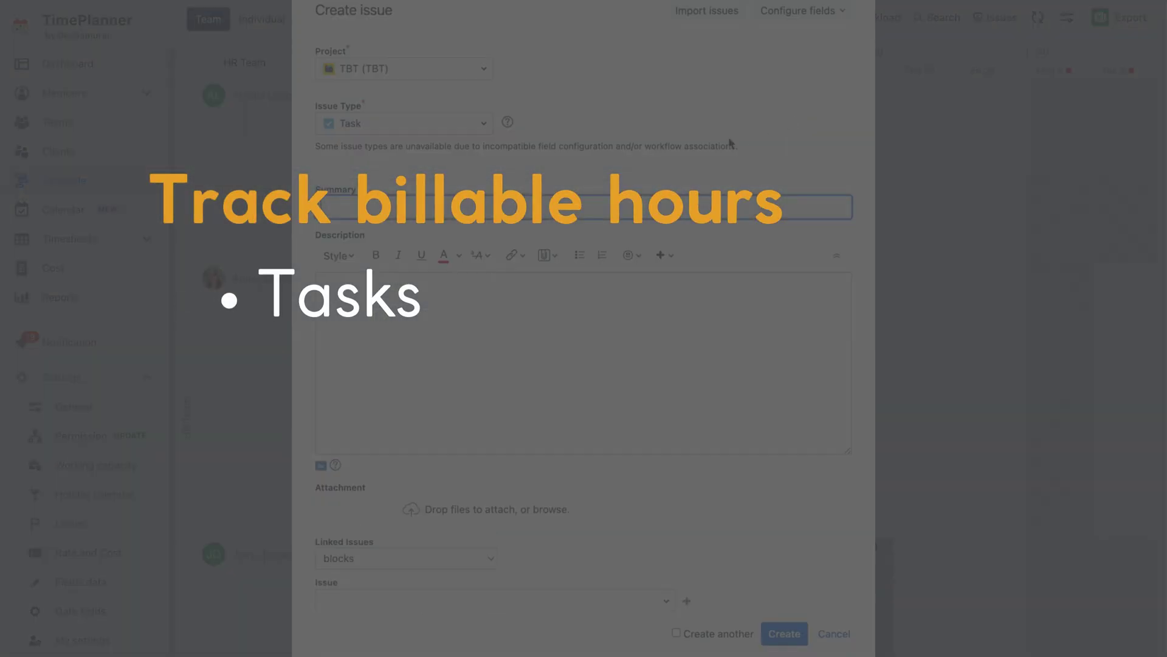
pyautogui.write('New')
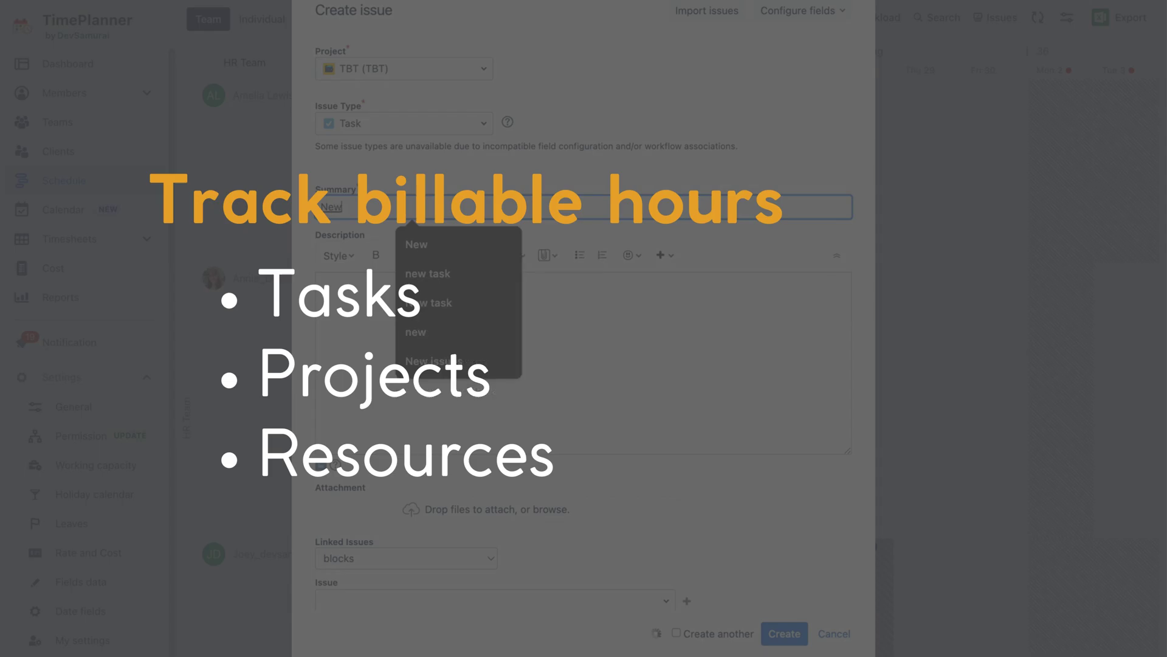
pyautogui.click(775, 638)
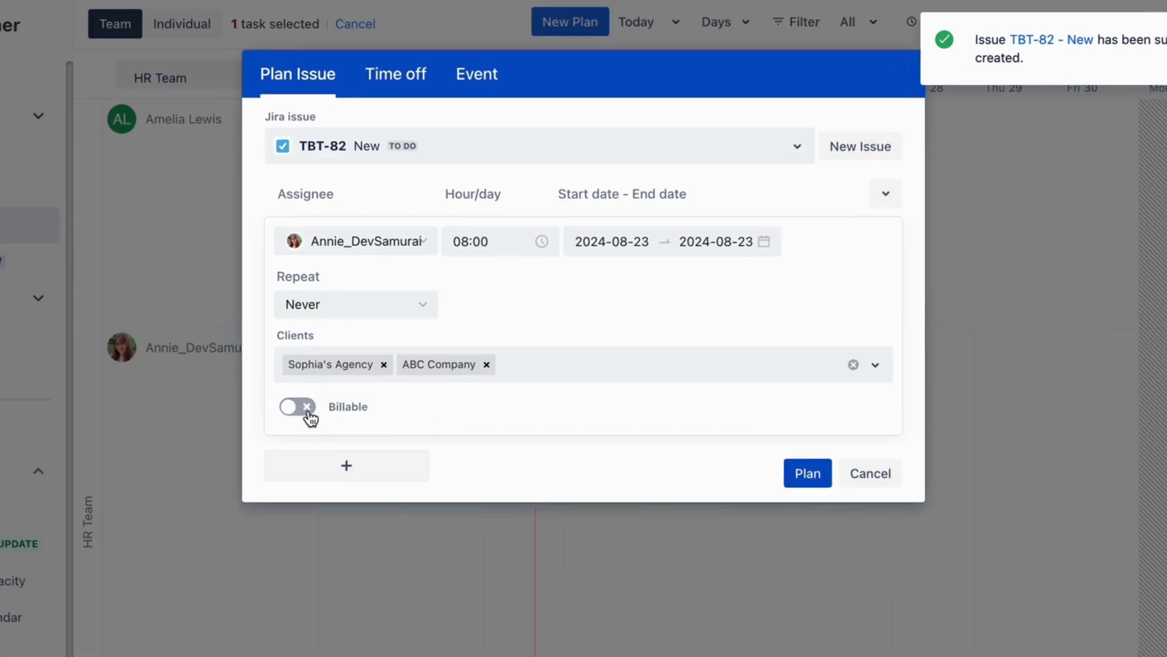
# - Plan TBT-82 as billable work at the 1500 USD project rate
pyautogui.click(298, 406)
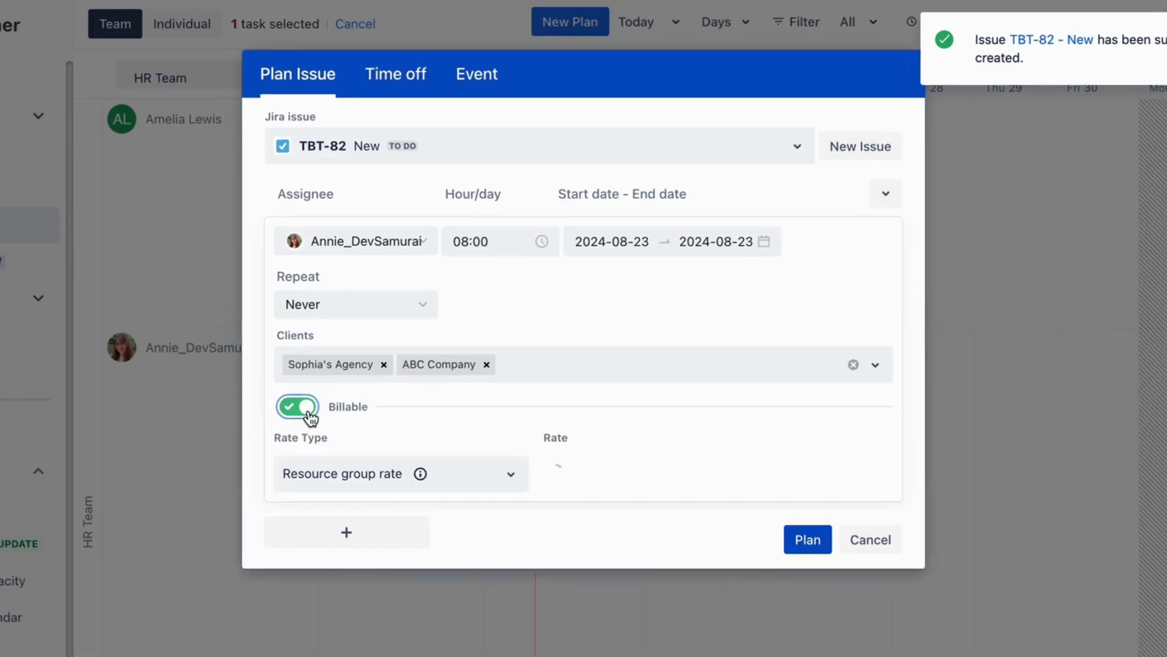
pyautogui.click(461, 472)
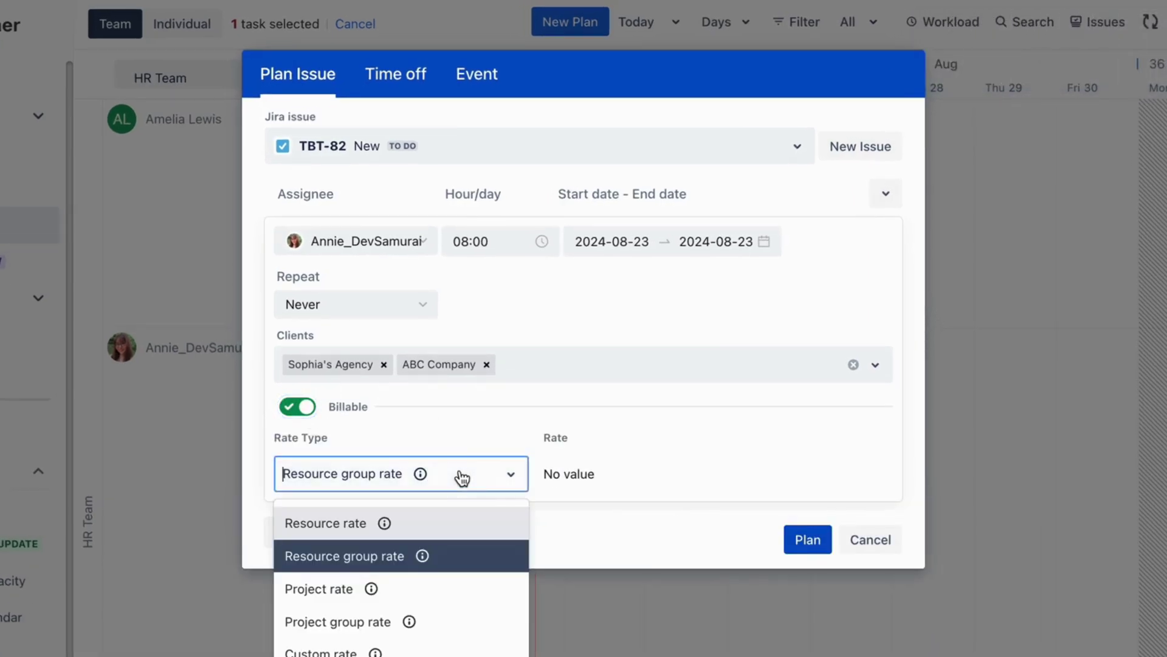
pyautogui.click(324, 592)
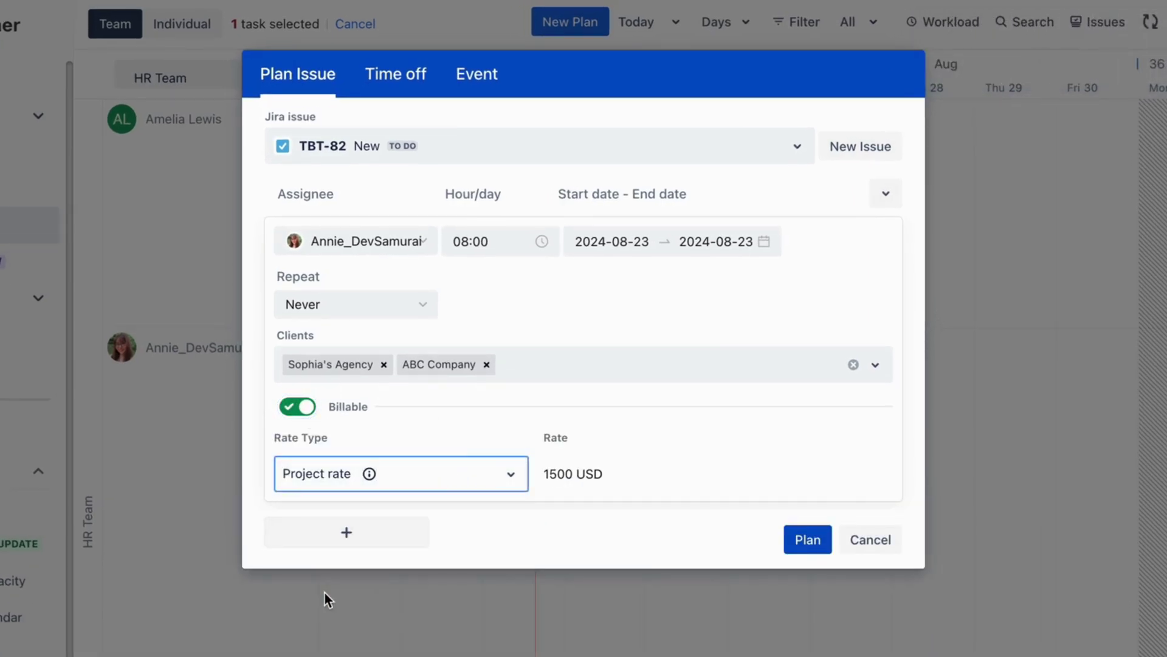
pyautogui.click(806, 540)
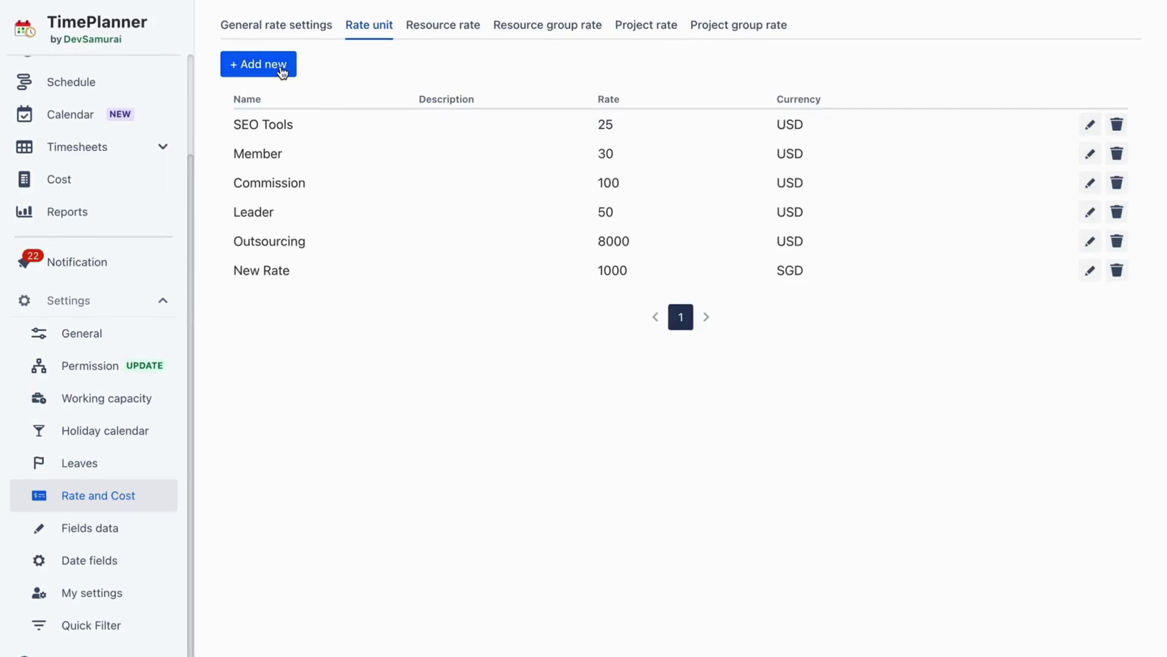
# - Add a Freelancer rate unit with rate 500 in USD
pyautogui.click(281, 66)
pyautogui.write('Freelancer')
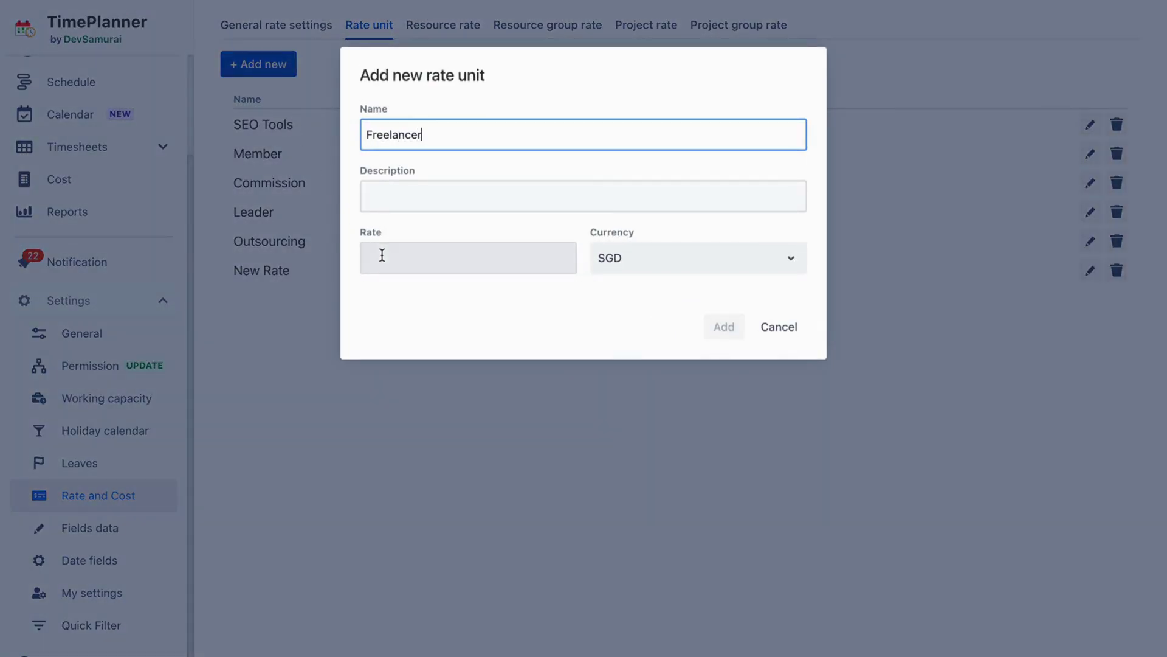
pyautogui.click(379, 255)
pyautogui.write('500')
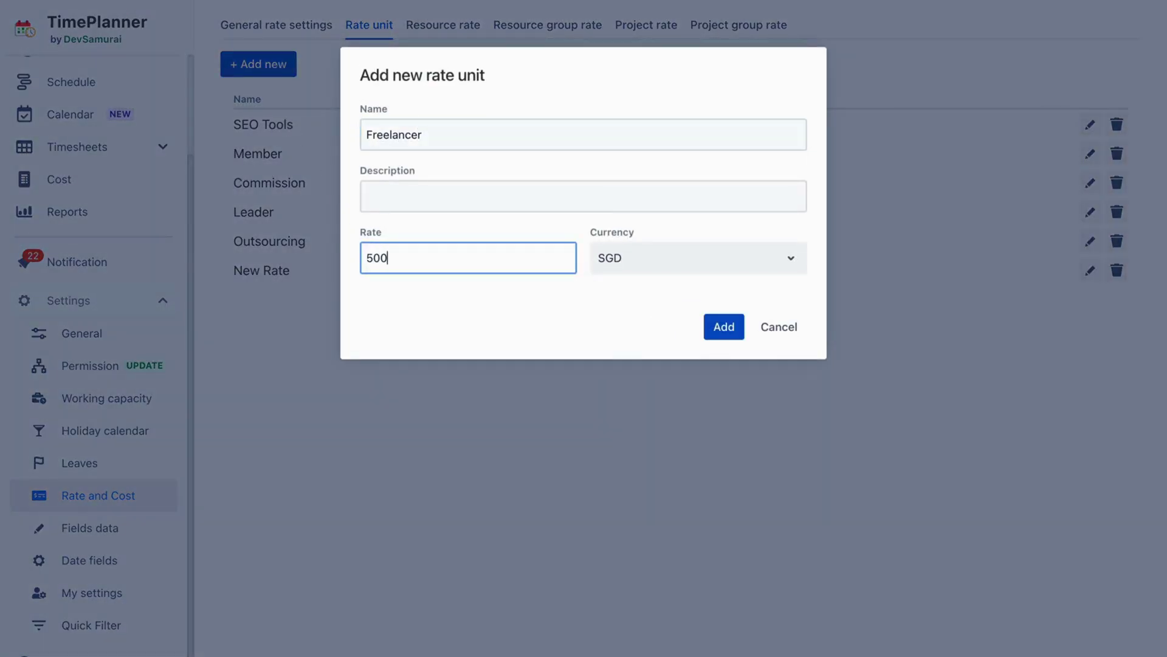
pyautogui.click(632, 265)
pyautogui.write('us')
pyautogui.click(688, 309)
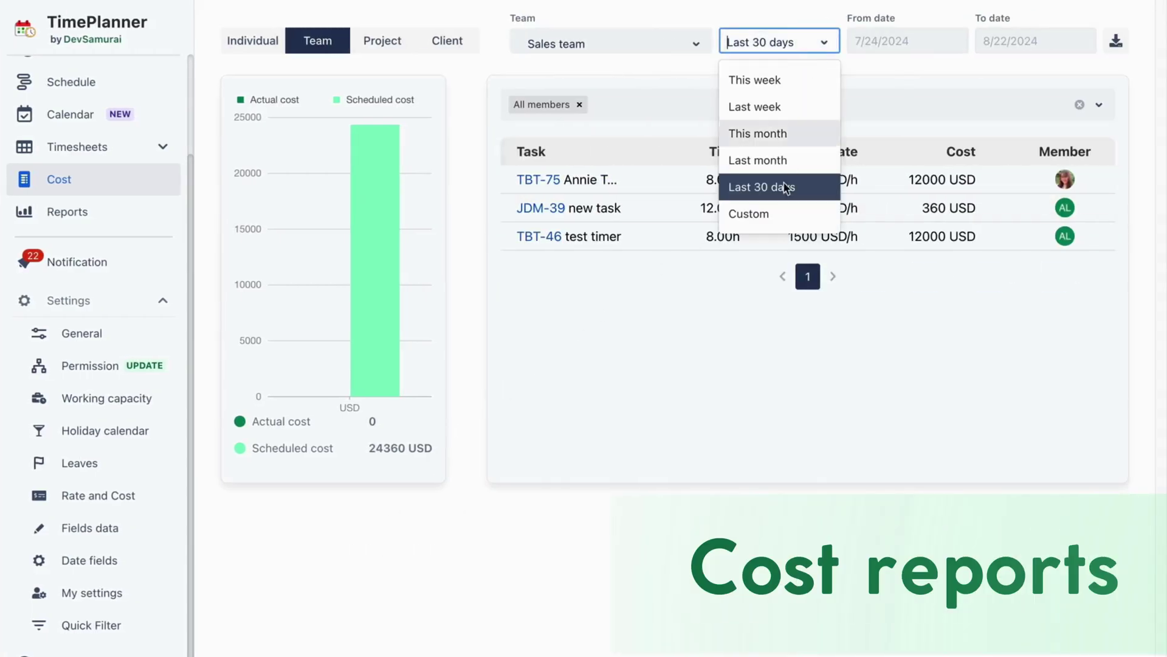
# - Set a custom range from May 1, 2024 and view the cost report by project
pyautogui.click(881, 43)
pyautogui.click(876, 82)
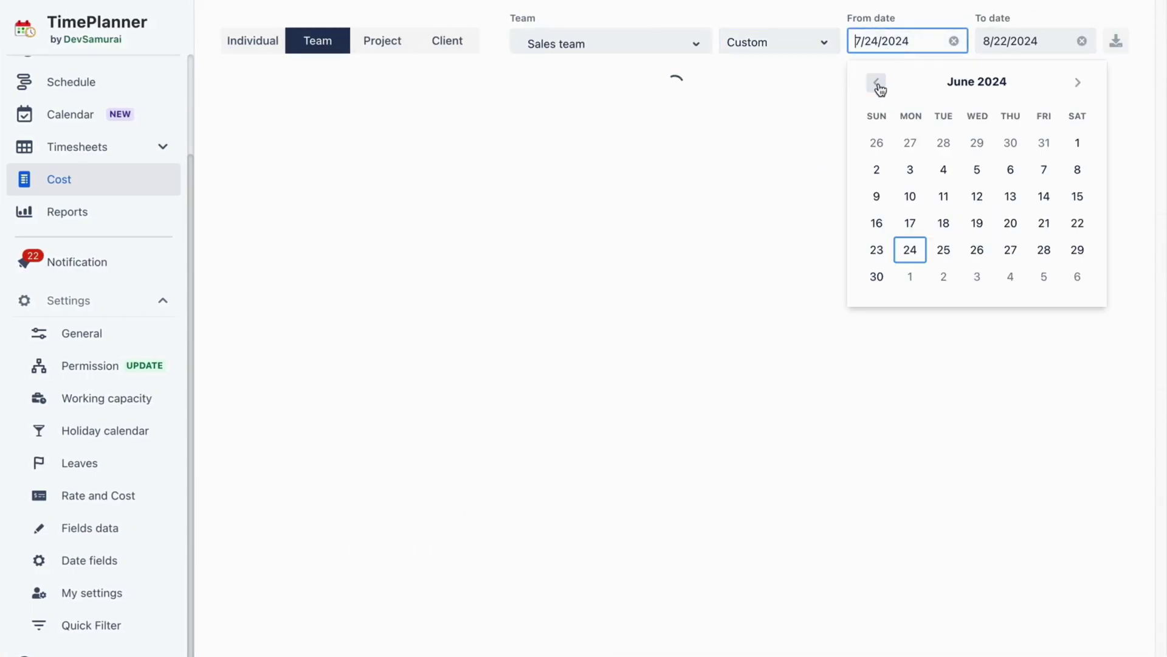
pyautogui.click(976, 144)
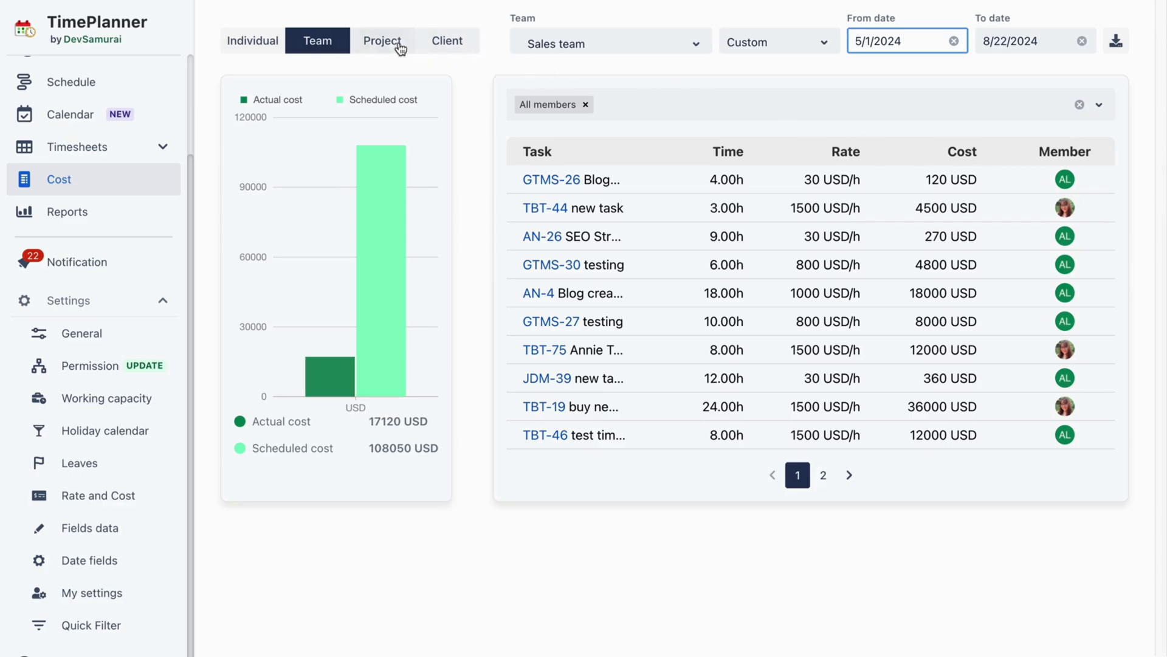
pyautogui.click(390, 46)
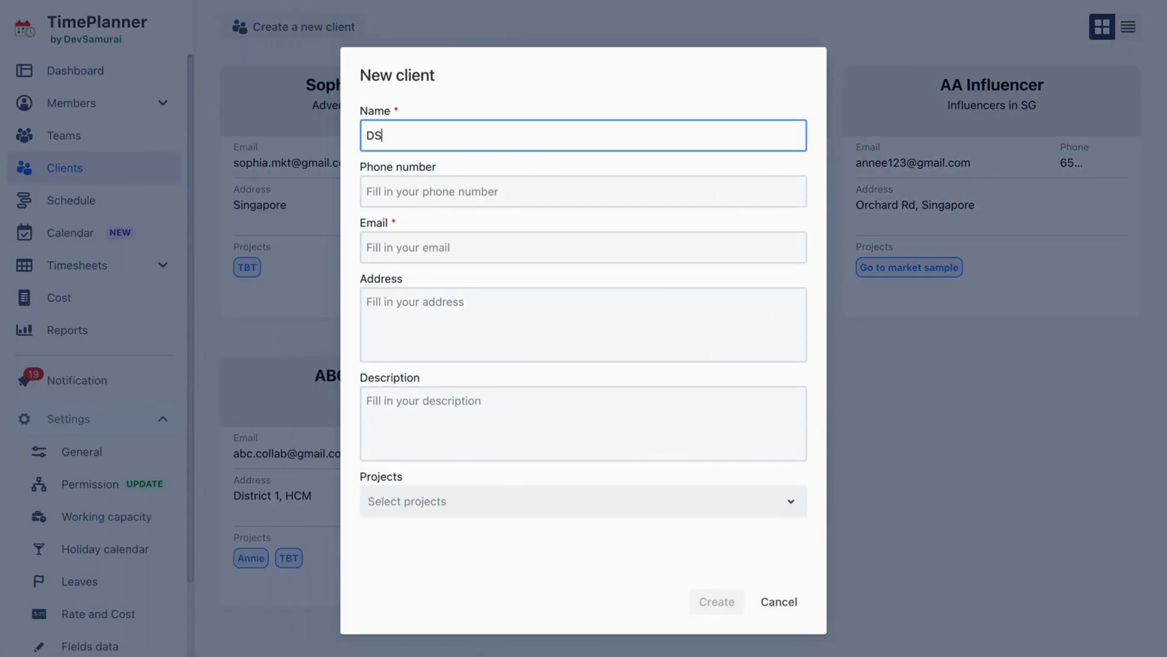
# - Create client DS Company with its email, linked to the Annie and HR Operation projects
pyautogui.click(461, 252)
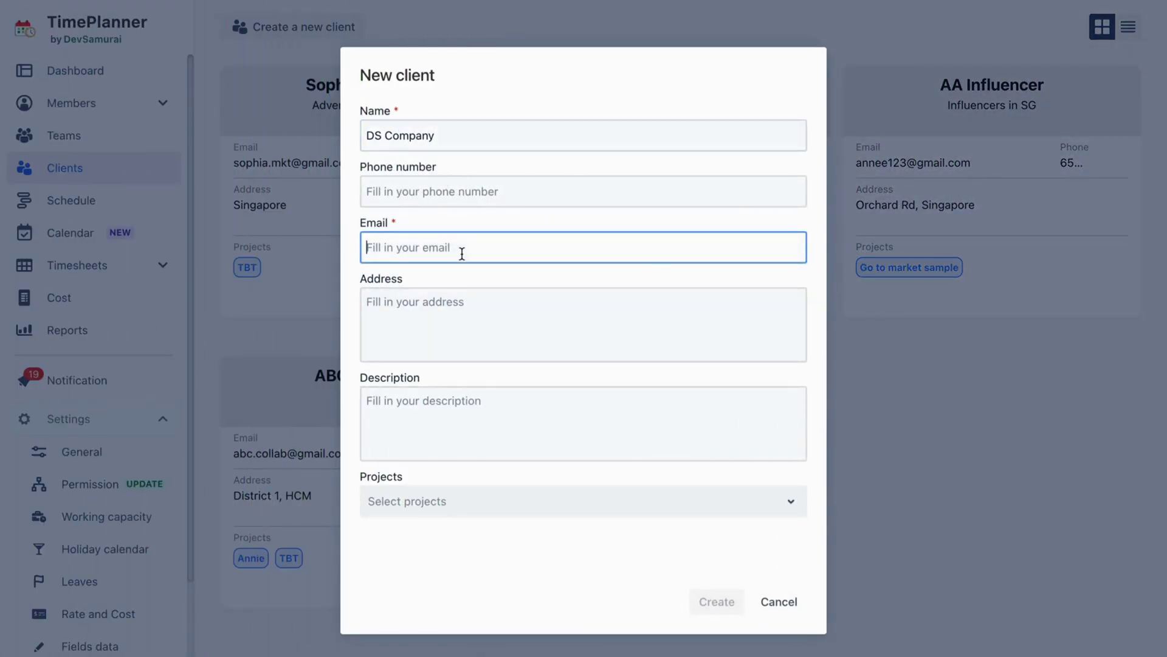
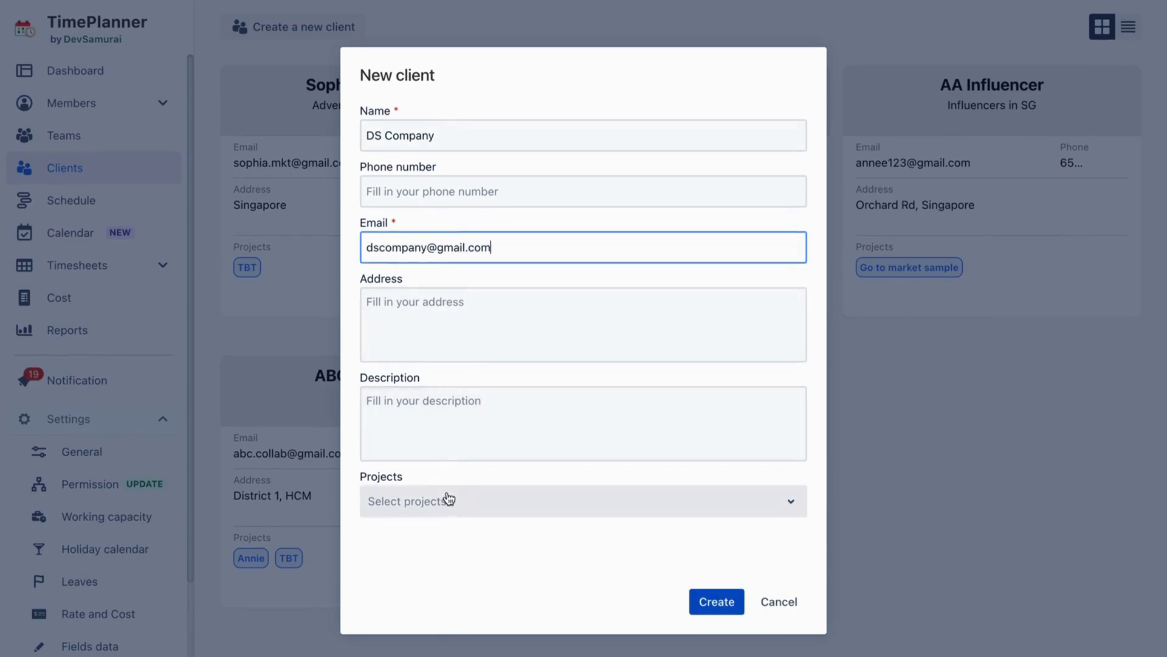
pyautogui.click(447, 502)
pyautogui.click(434, 545)
pyautogui.click(468, 507)
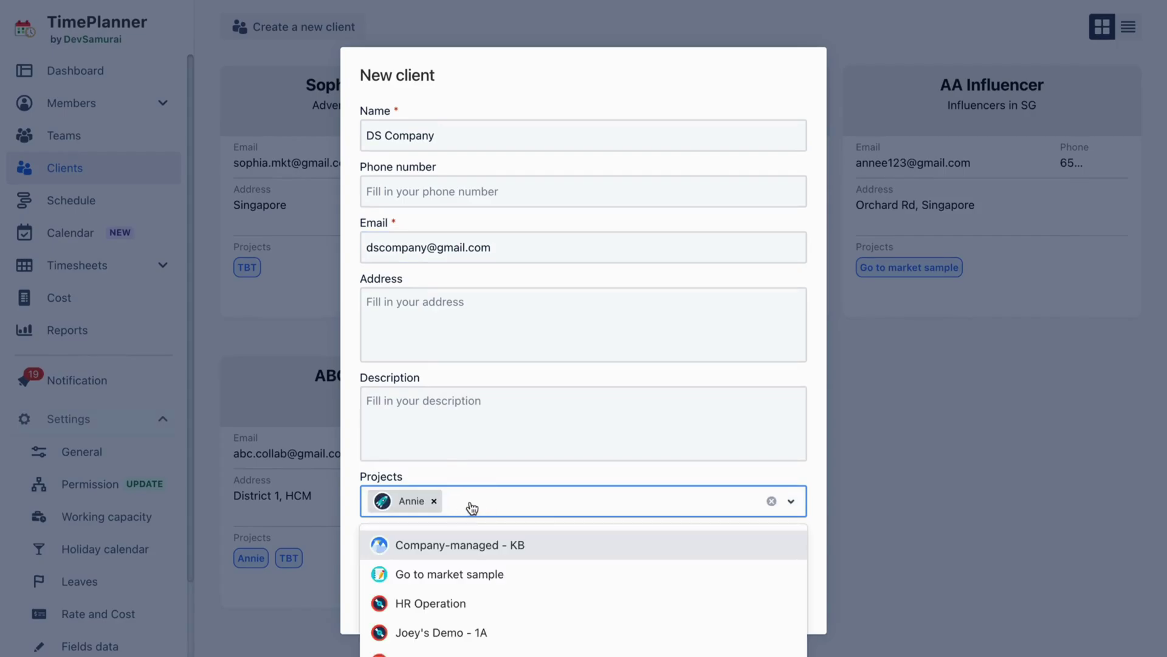
pyautogui.click(451, 600)
pyautogui.click(704, 603)
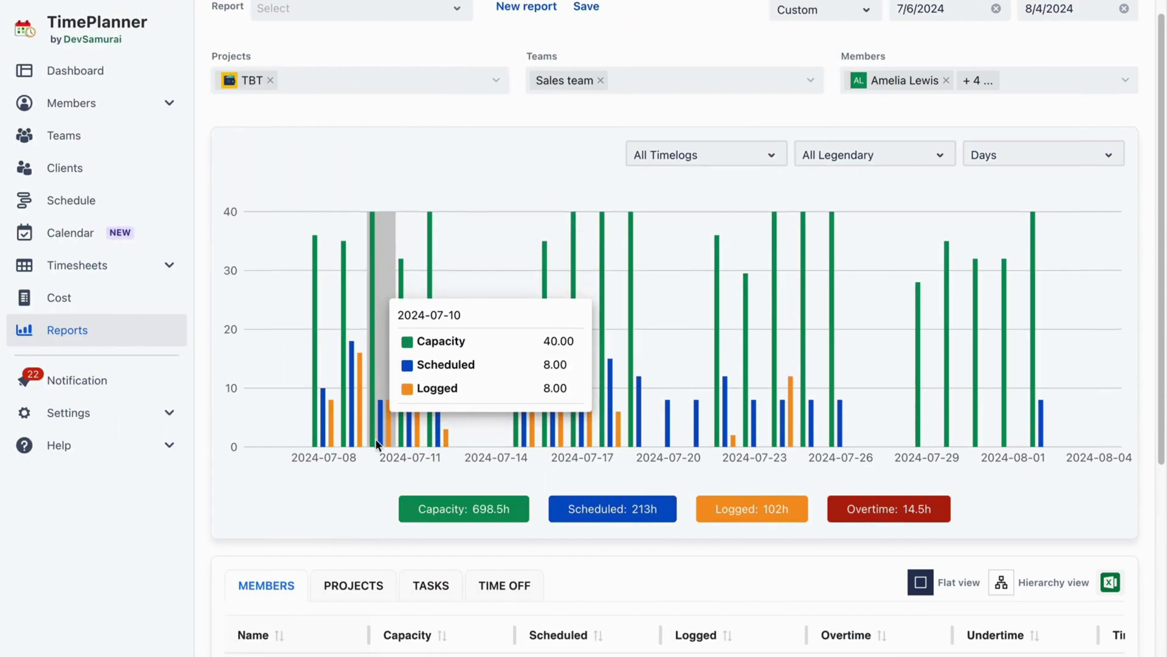
pyautogui.scroll(-3, 375, 439)
pyautogui.scroll(-3, 375, 439)
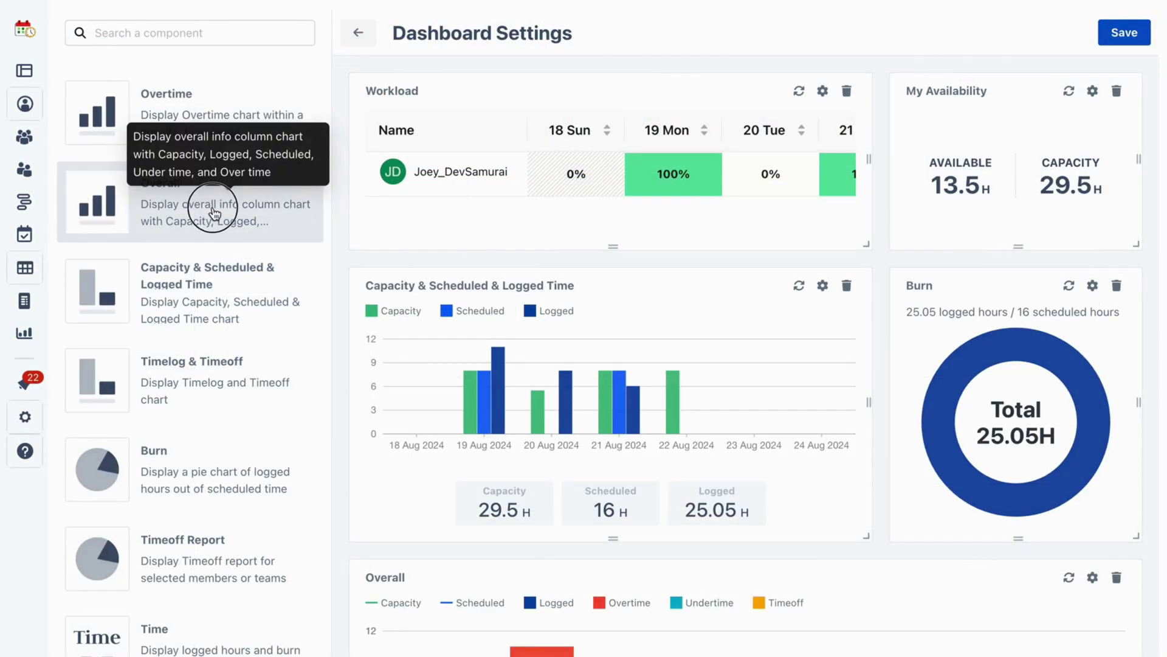
# - Drag the Overall chart component onto the dashboard and confirm its config
pyautogui.moveTo(213, 212); pyautogui.dragTo(837, 333)
pyautogui.click(762, 621)
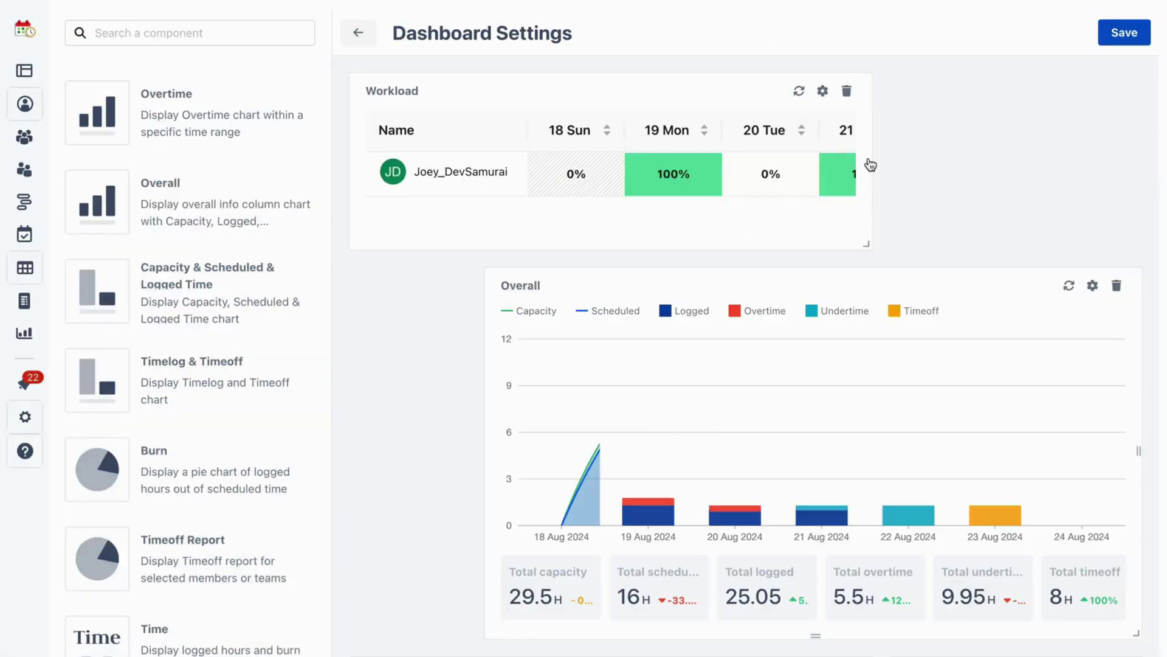